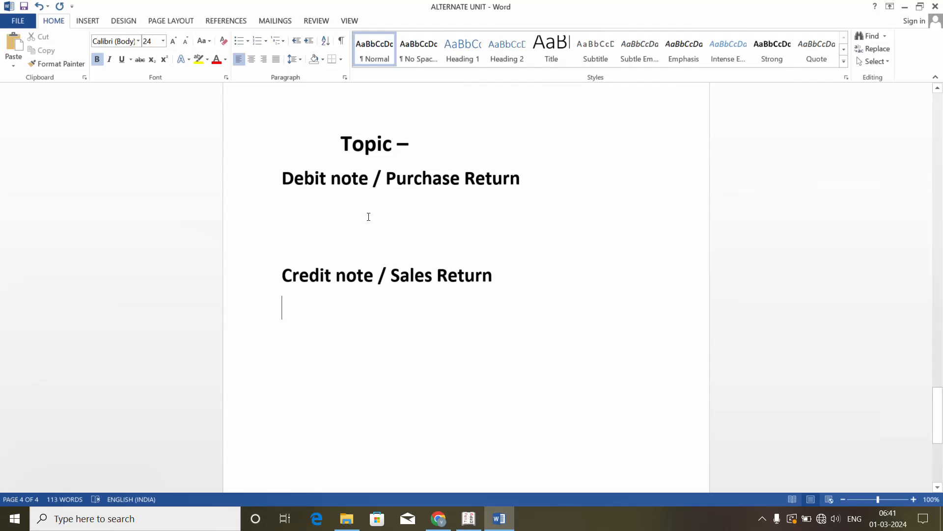
Move the "Credit note / Sales Return" heading one line up, closer to the "Debit note / Purchase Return" heading
left_click(260, 281)
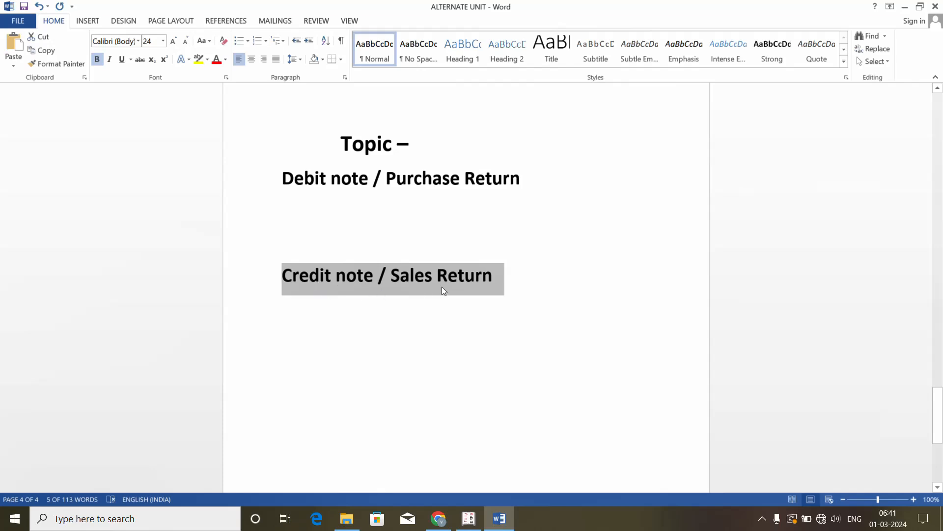
left_click_drag(442, 288, 388, 246)
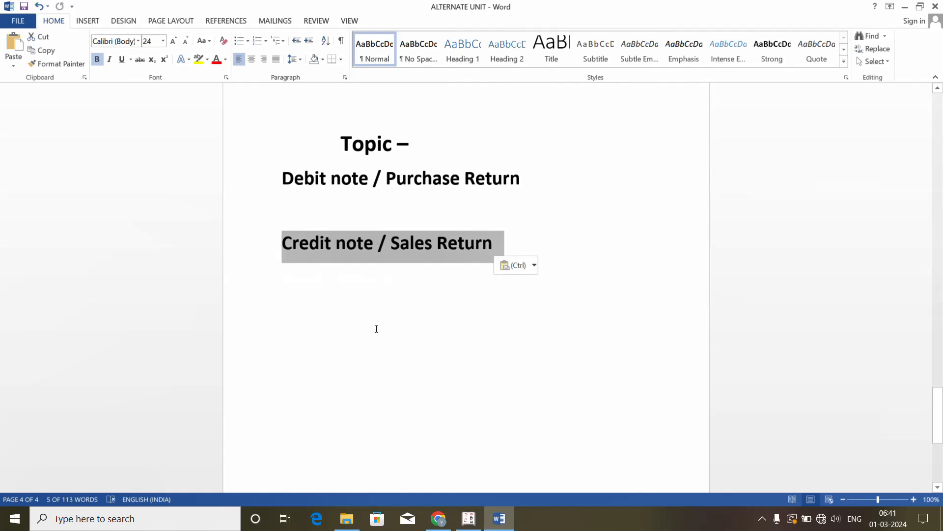
left_click_drag(390, 352, 411, 392)
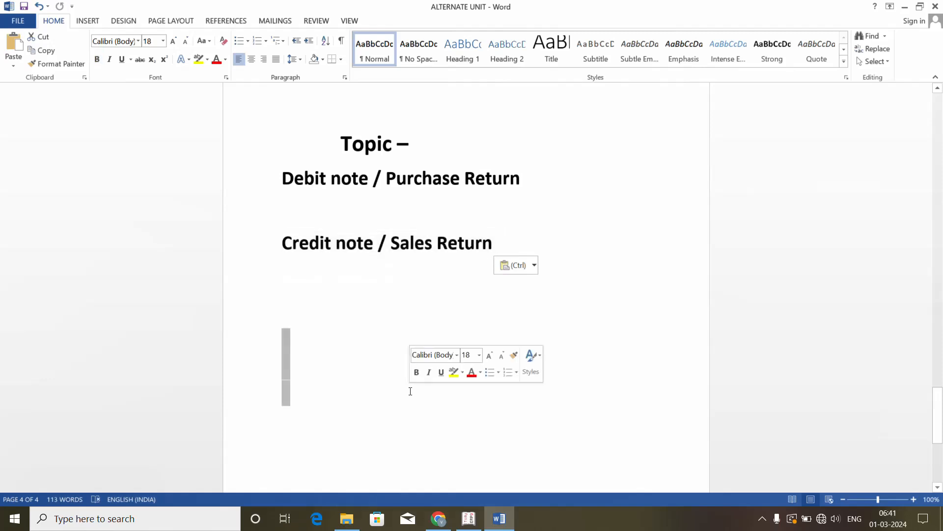
left_click(370, 364)
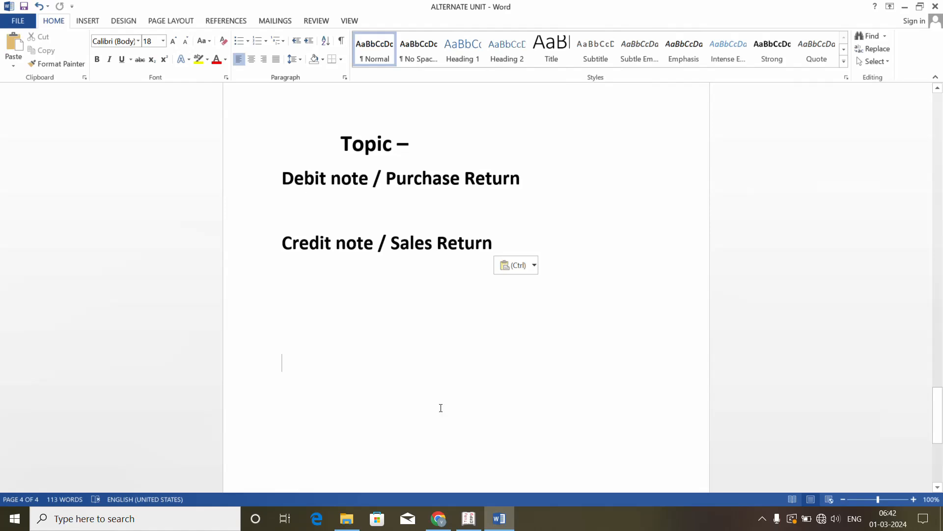
Switch to Tally.ERP 9 and start a purchase voucher with supplier invoice number 01 dated 1-Apr-2023
left_click(468, 518)
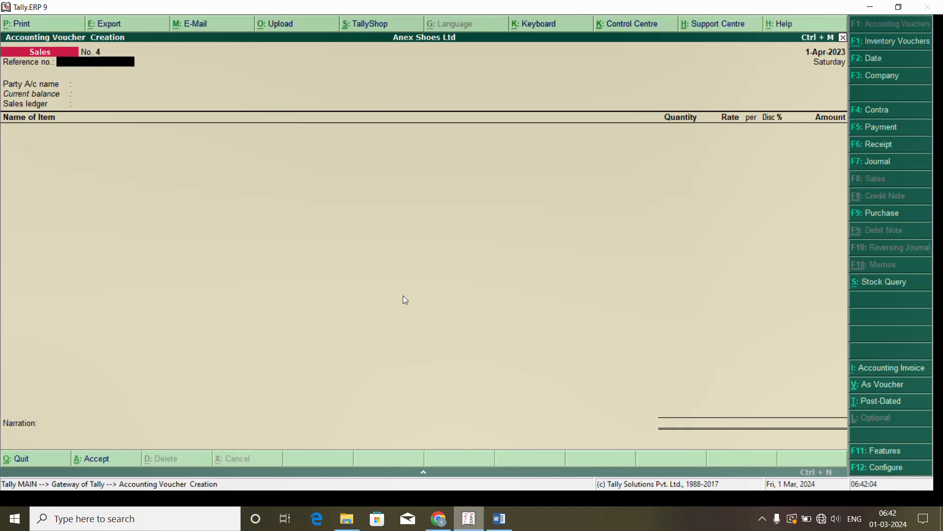
key("F9")
type("01")
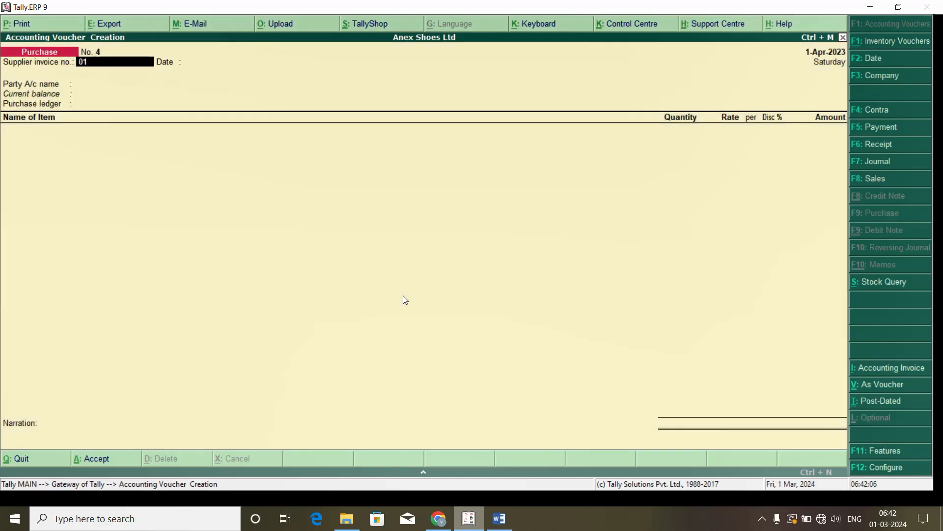
key("Return")
key("Return")
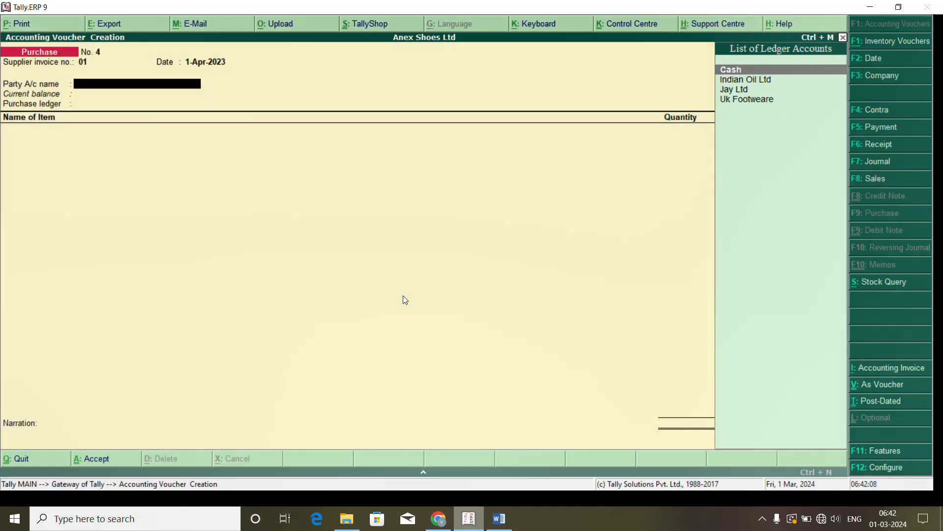
Start a new party ledger named Hp Computer from the purchase voucher and place it under Sundry Creditors
key("alt+c")
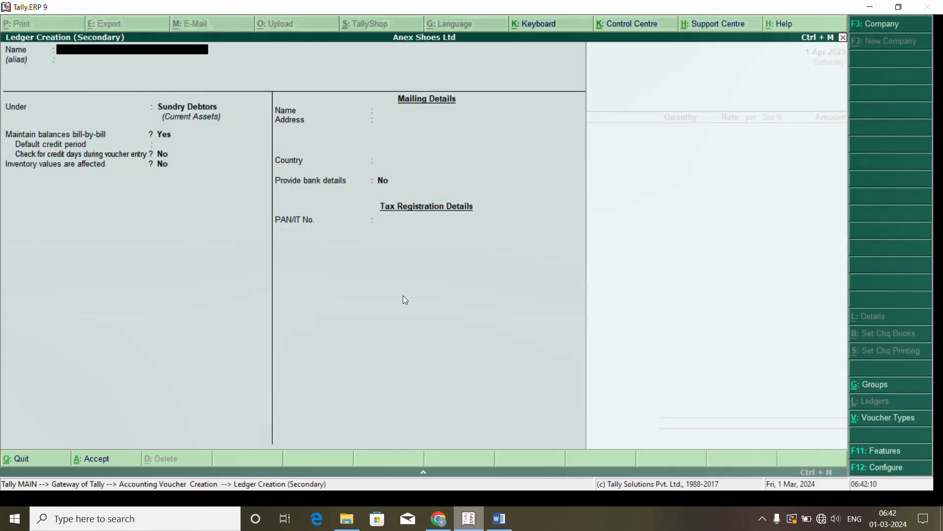
type("Hp Computer")
key("Return")
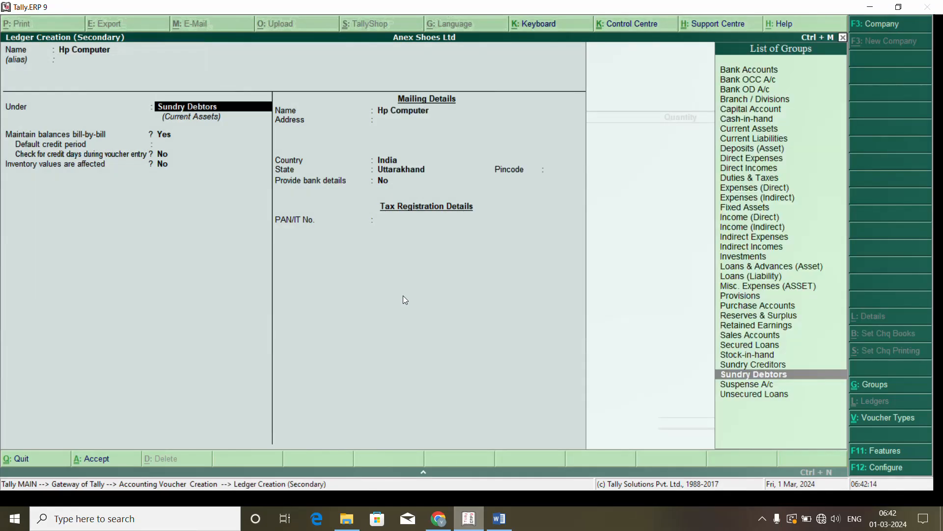
type("Sun")
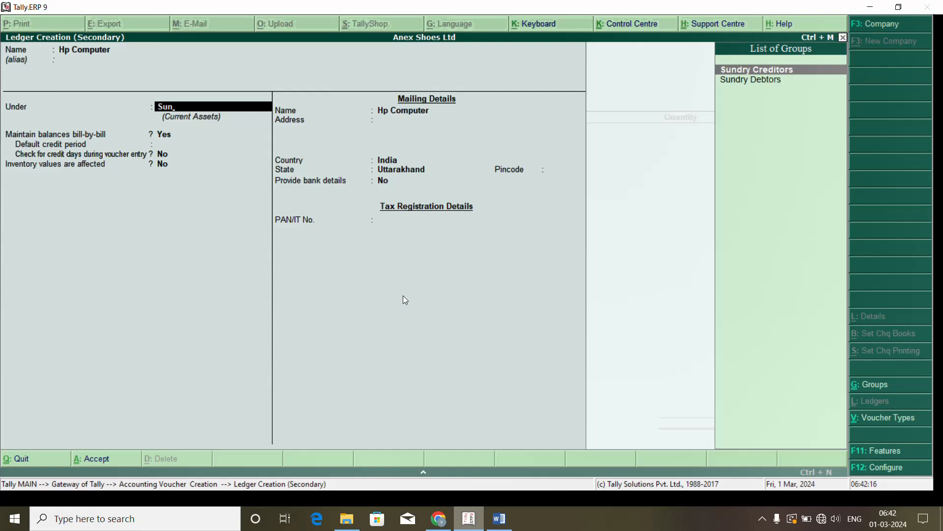
key("Return")
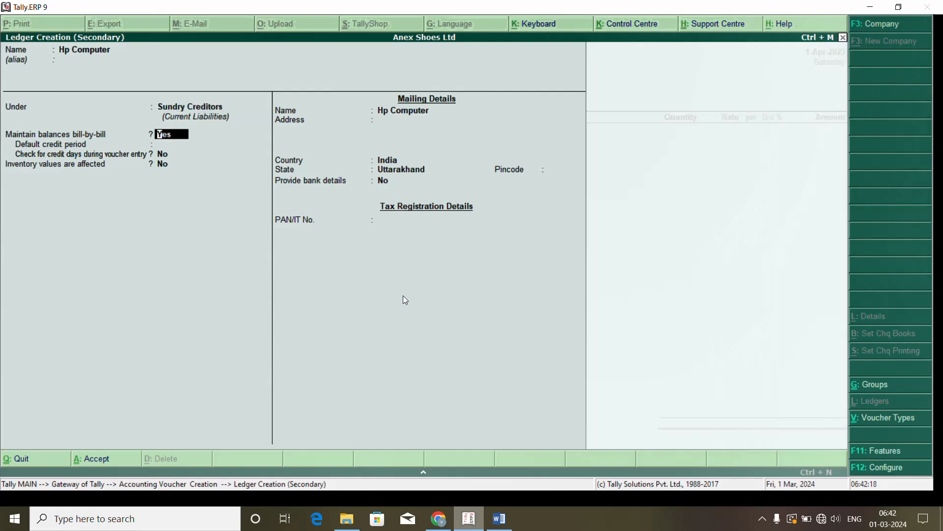
Keep the default bill-by-bill, mailing, bank and tax details for the Hp Computer ledger and save it
key("Return")
key("Return")
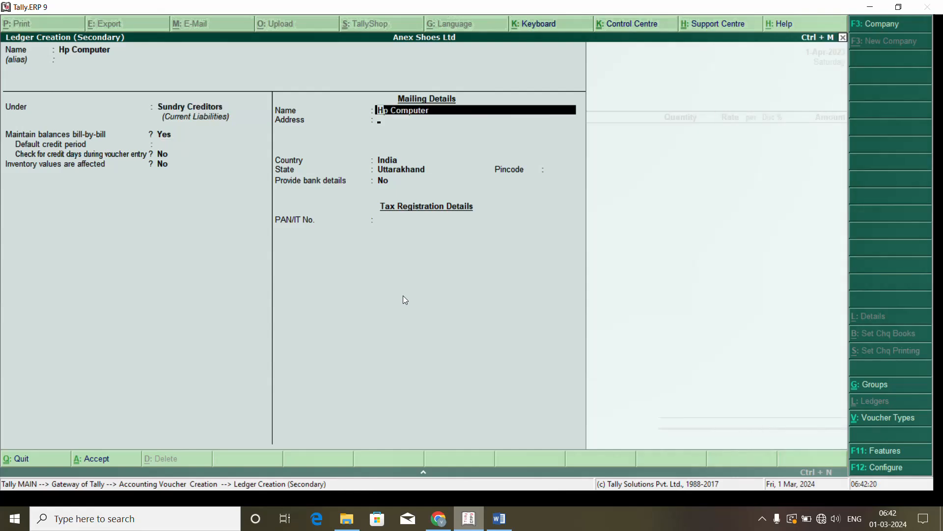
key("Return")
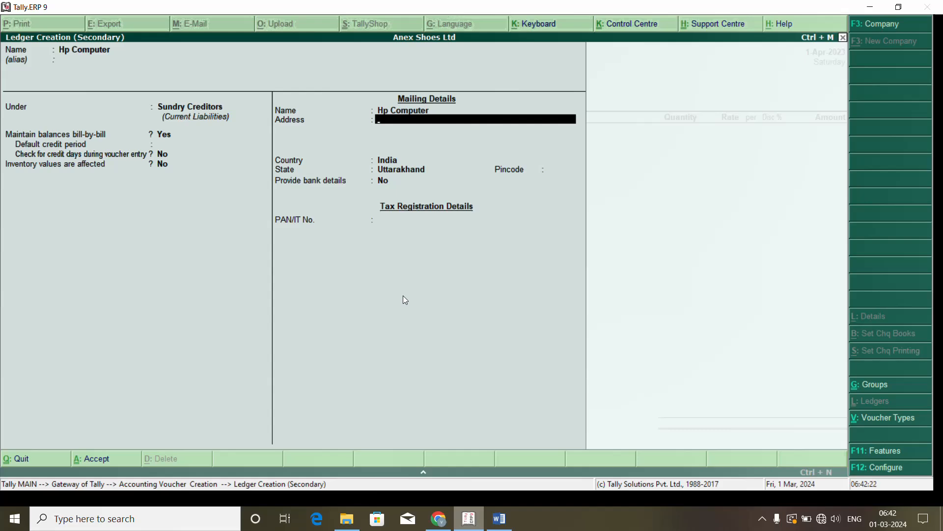
key("Return")
key("Return")
key("Return")
key("Return")
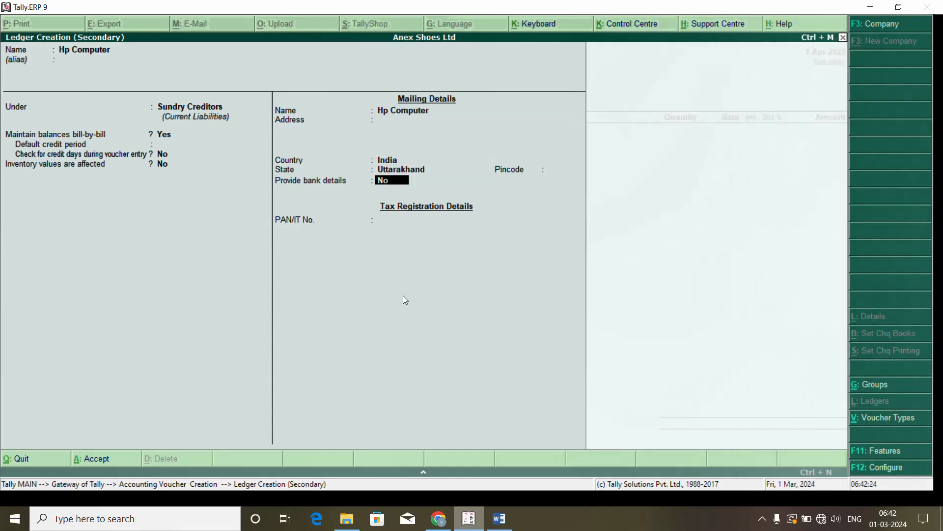
key("Return")
key("Return")
key("Return")
Accept the supplier's party details and choose Purchcased A/c as the voucher's purchase ledger
key("Return")
key("Return")
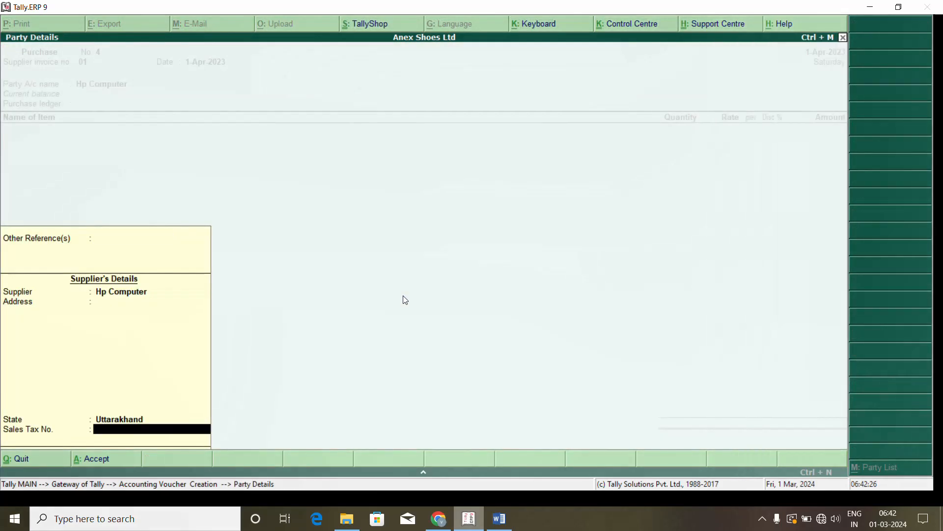
key("Return")
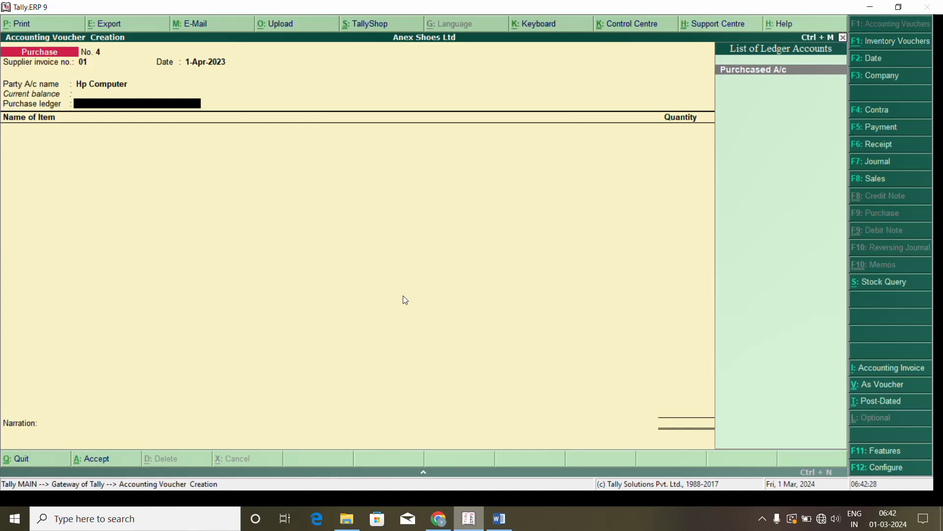
key("Return")
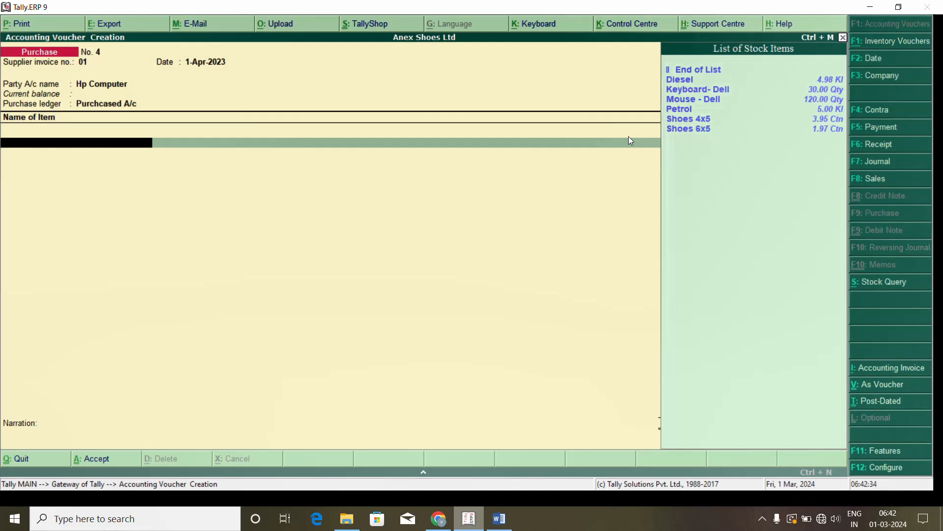
Start a new stock item named Head Phone from the voucher's item list, keeping it under Primary
key("Down")
key("Down")
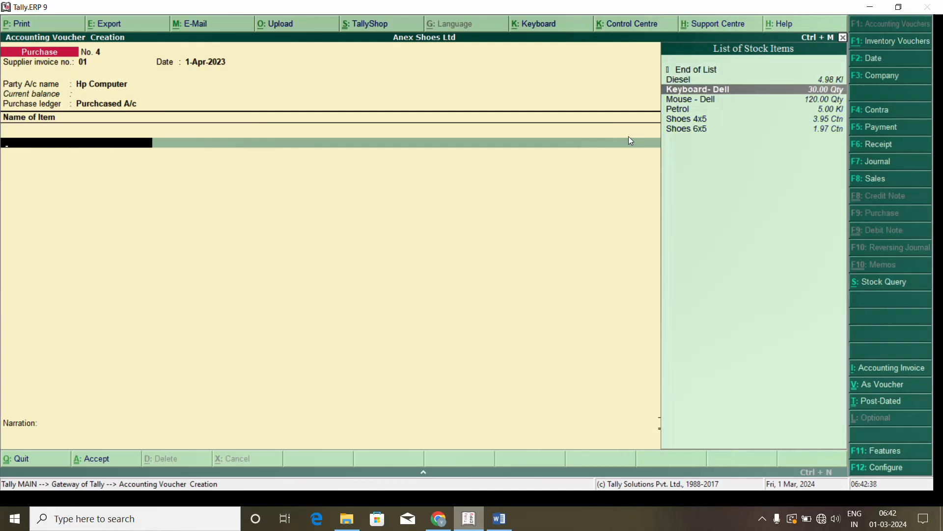
key("alt+c")
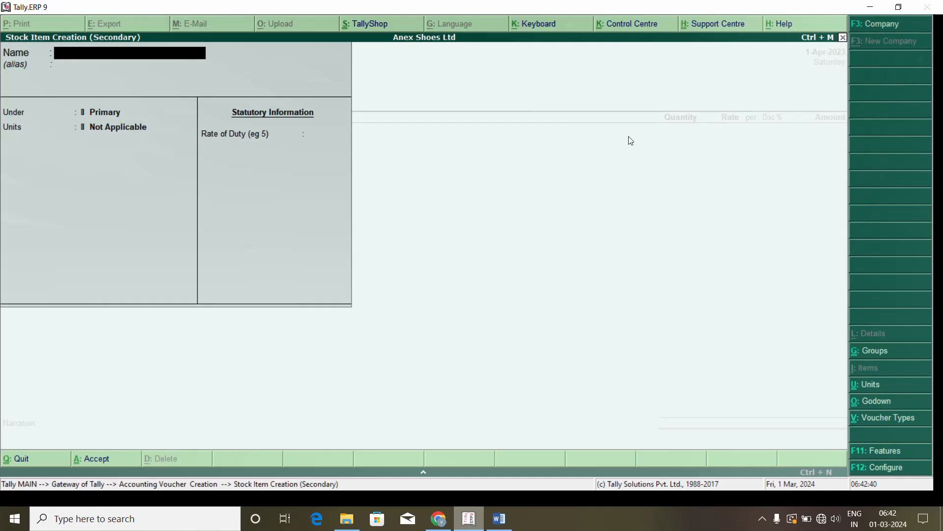
type("Head Phone")
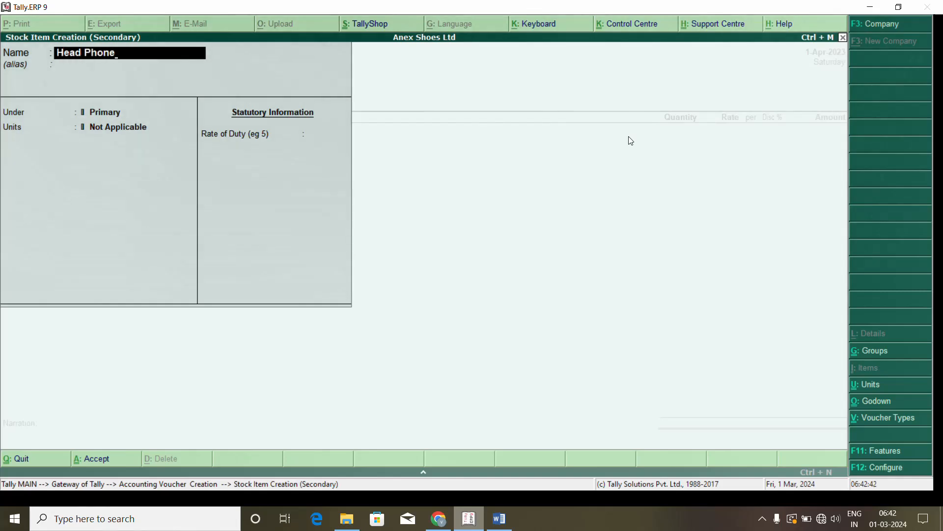
key("Return")
key("Return")
key("Return")
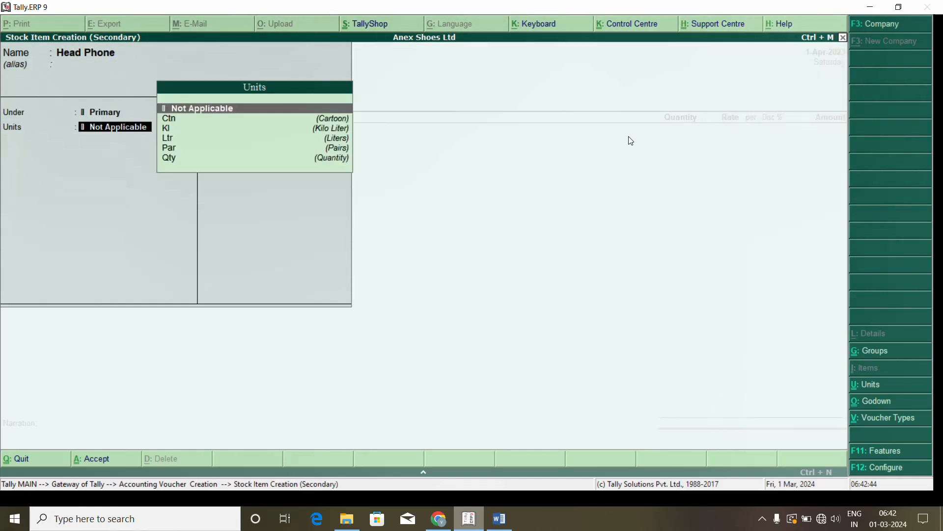
Set the Head Phone unit to Qty, keep the alternate unit and standard rate defaults, and save the item
key("Down")
key("Down")
key("Down")
key("Down")
key("Down")
key("Return")
key("Return")
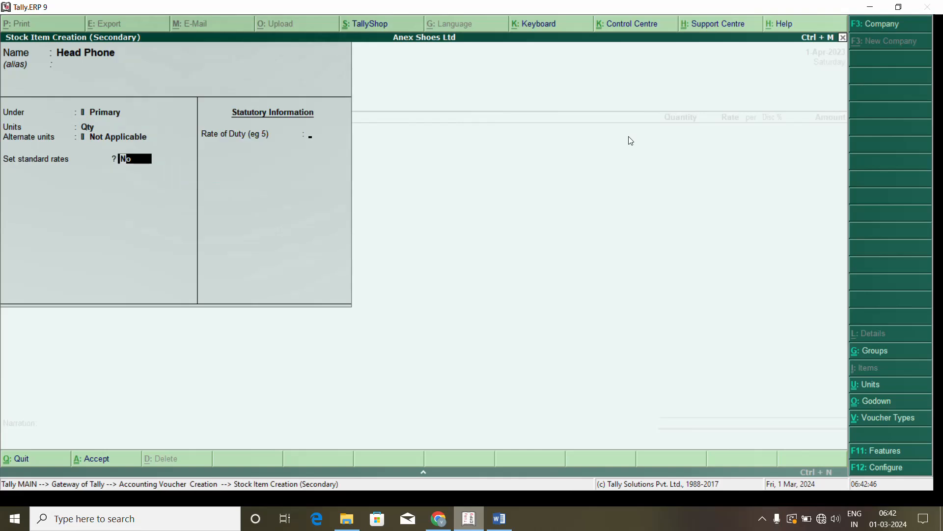
key("Return")
key("Return")
key("Return")
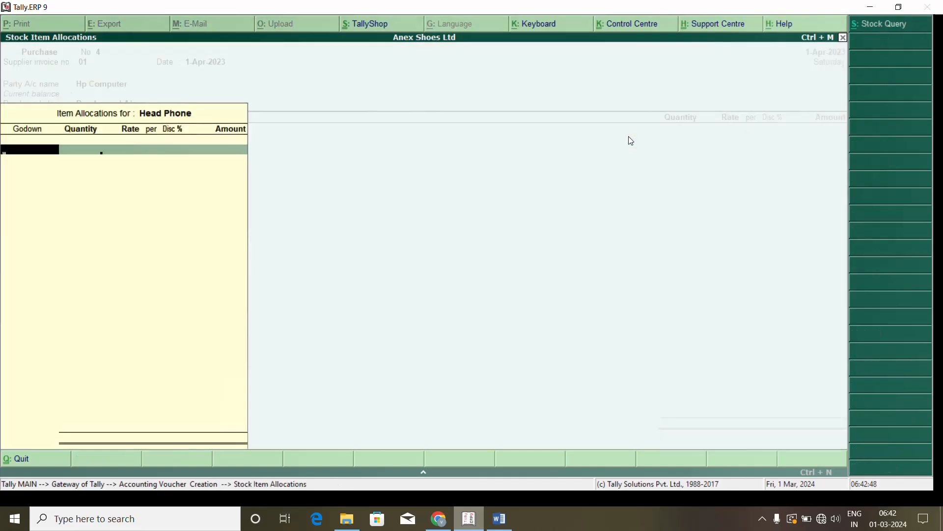
Allocate 100 Qty of Head Phone to Main Location at a rate of 90 and add the line to the voucher
key("Return")
type("100")
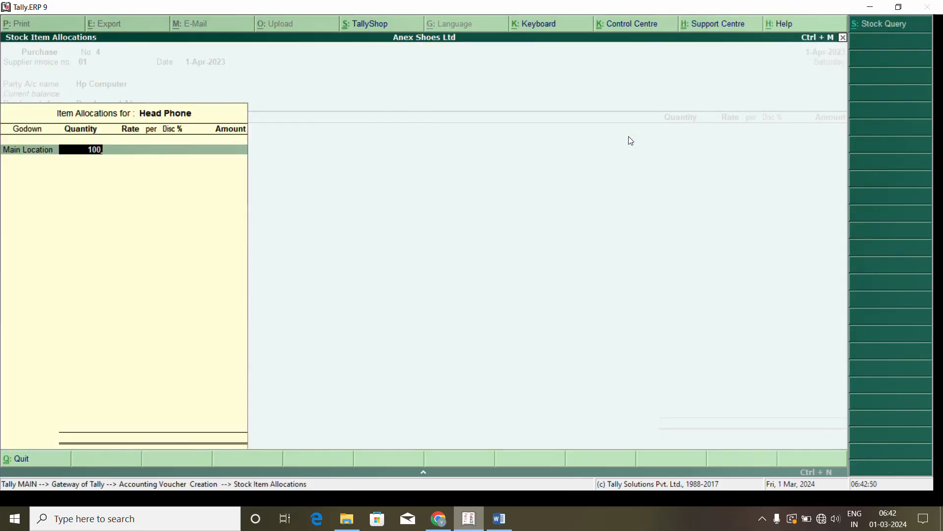
key("Return")
type("90")
key("Return")
key("Return")
key("Return")
key("Return")
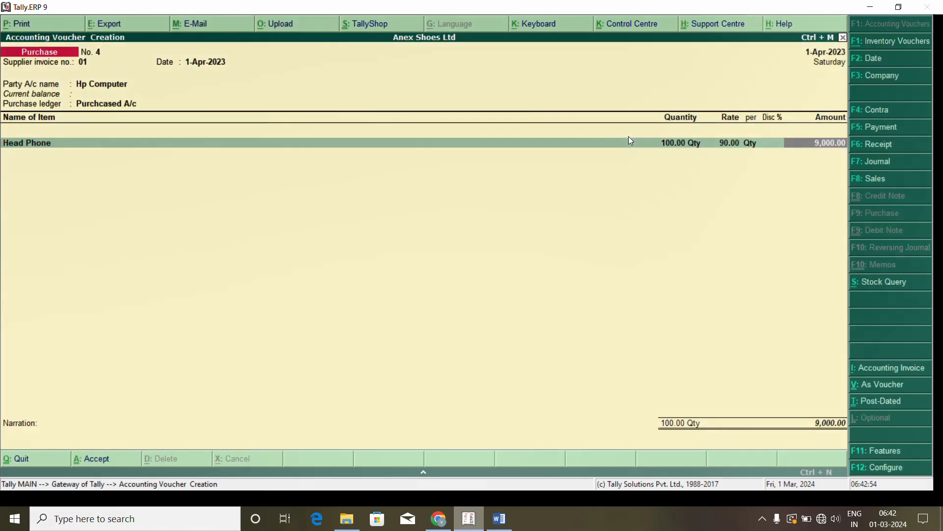
key("Return")
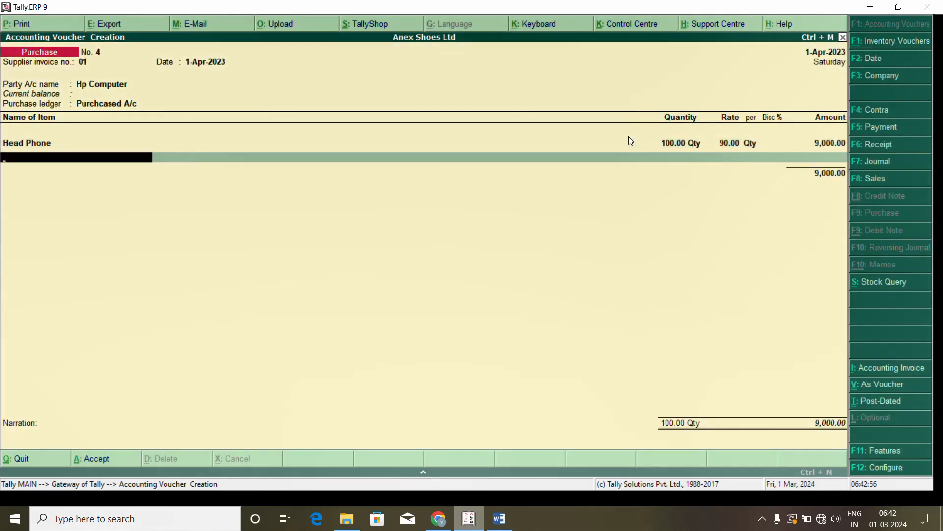
Start a second new stock item named Key Garud from the voucher, keeping it under Primary
key("alt+c")
type("Ke")
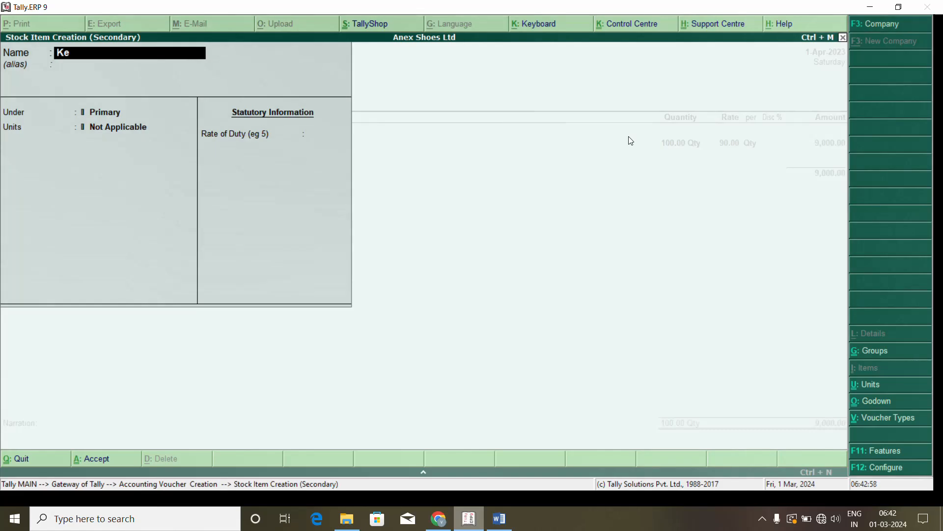
type("ybo")
key("BackSpace")
key("BackSpace")
type("Garud")
key("Return")
key("Return")
key("Return")
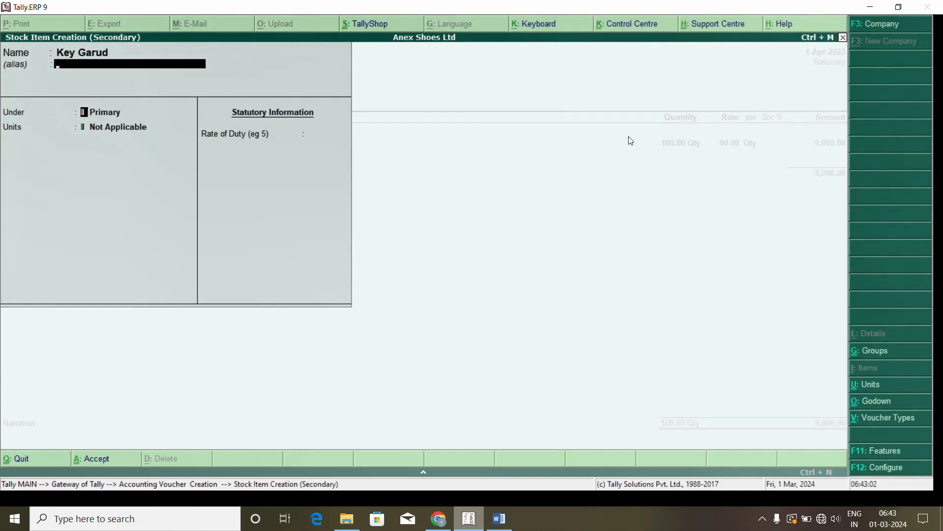
key("BackSpace")
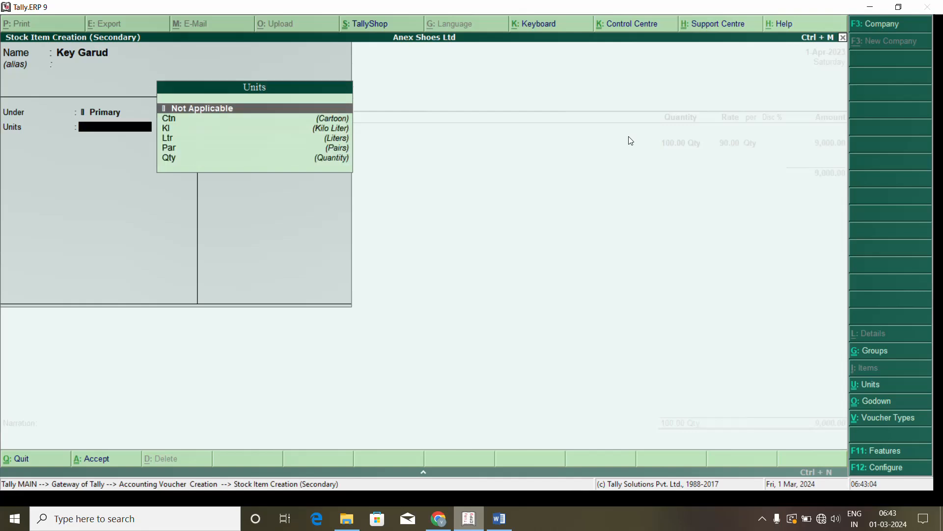
Set the Key Garud unit to Qty, keep the remaining defaults, and save the stock item
key("Down")
key("Down")
key("Down")
key("Down")
key("Down")
key("Return")
key("Return")
key("Return")
key("Return")
key("Return")
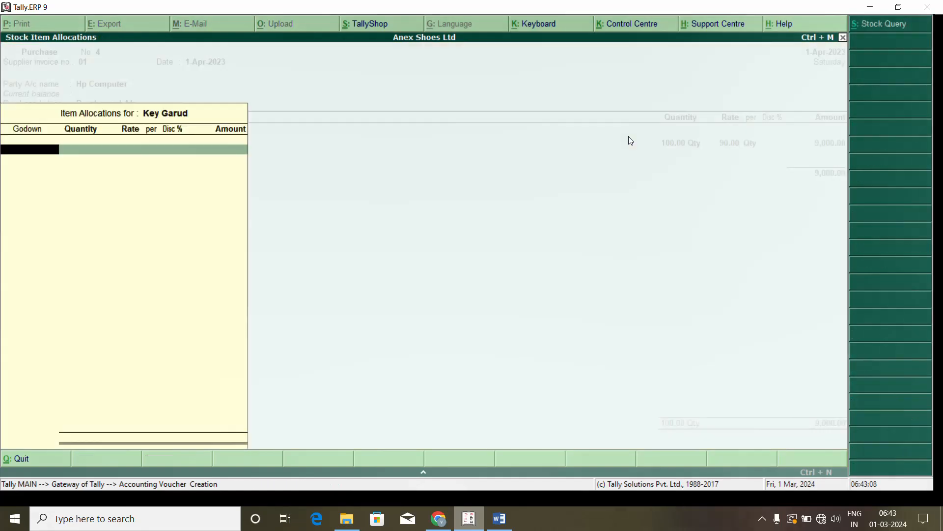
Allocate 100 Qty of Key Garud to Main Location at a rate of 50
key("Return")
type("100")
key("Return")
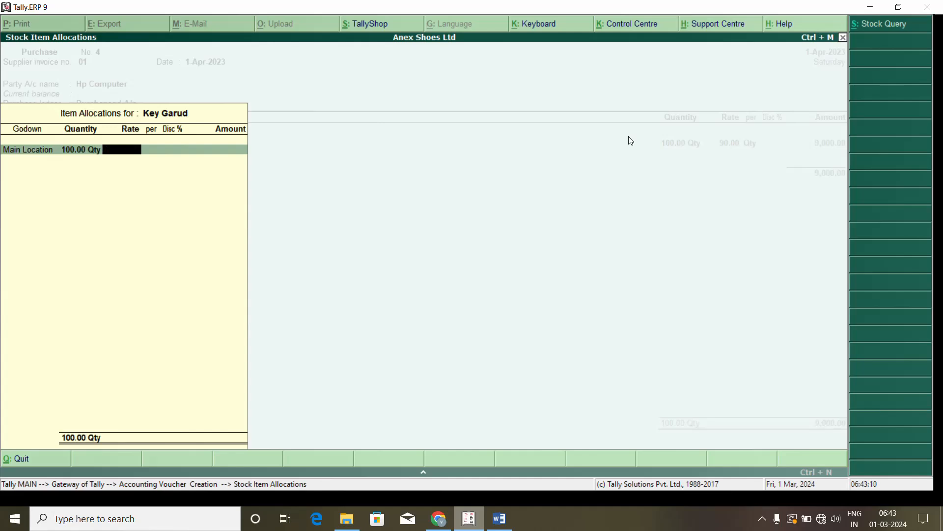
type("50")
key("Return")
key("Return")
key("Return")
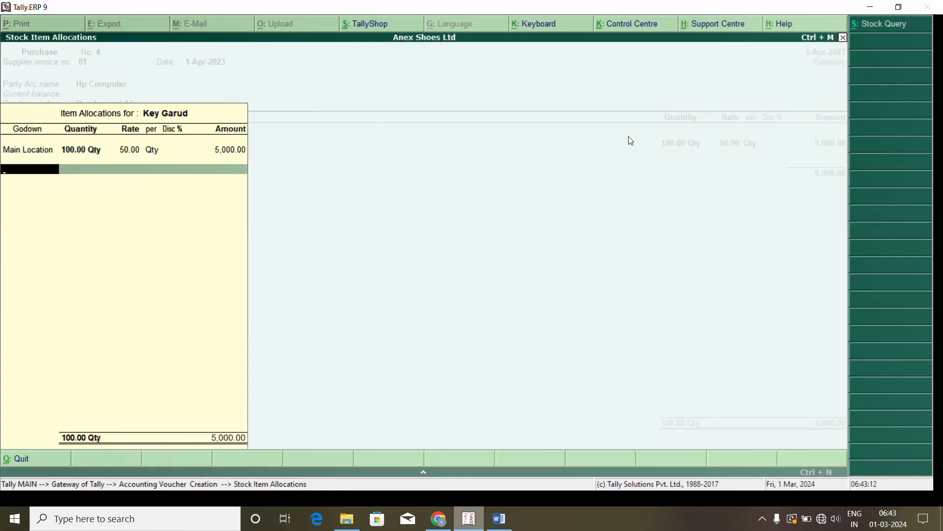
key("Return")
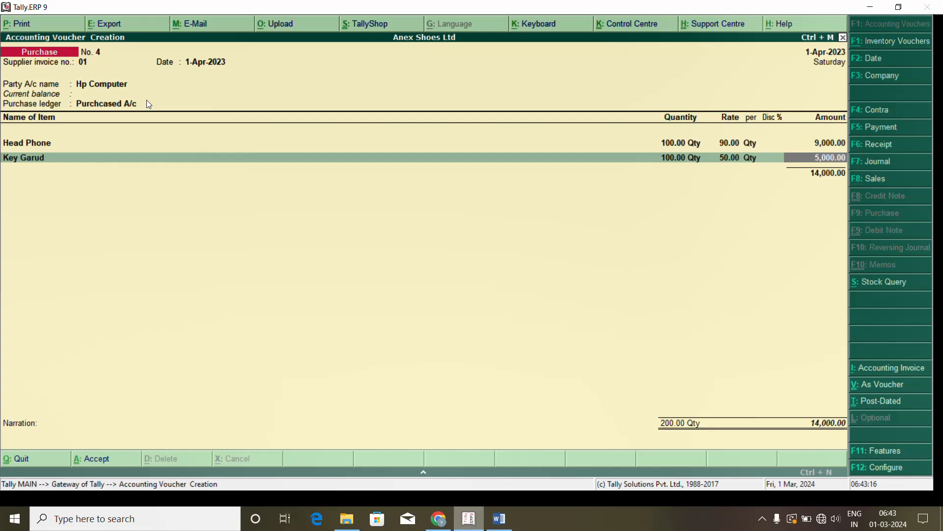
End the item list with no narration and save the Hp Computer purchase voucher
key("Return")
key("Return")
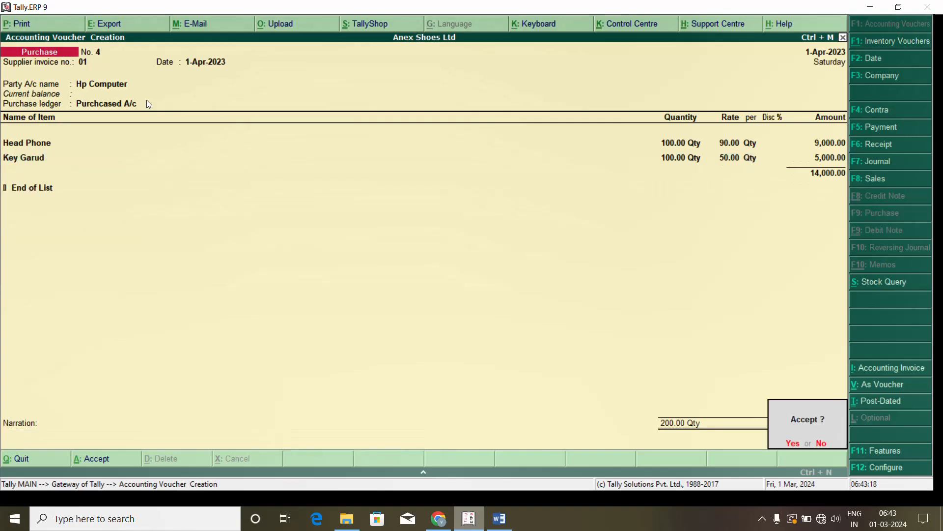
key("Return")
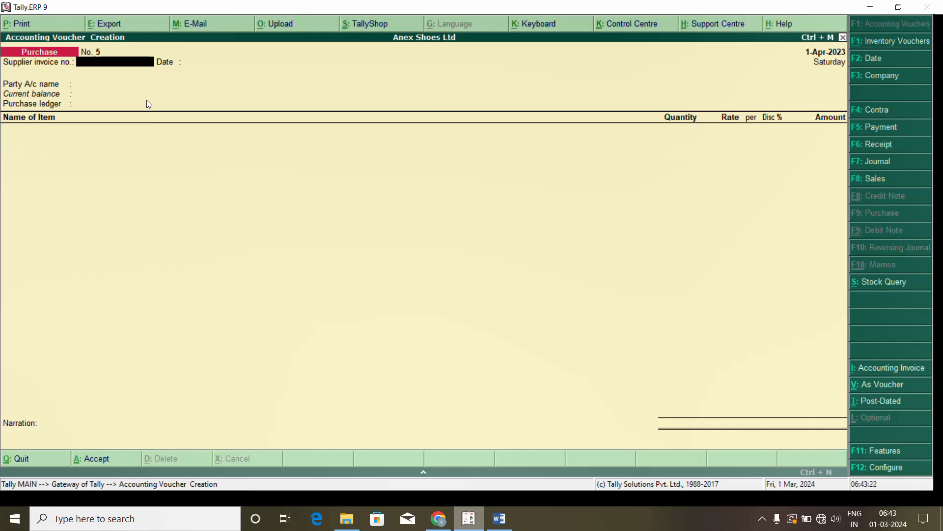
Start a sales voucher with reference number 09
key("F8")
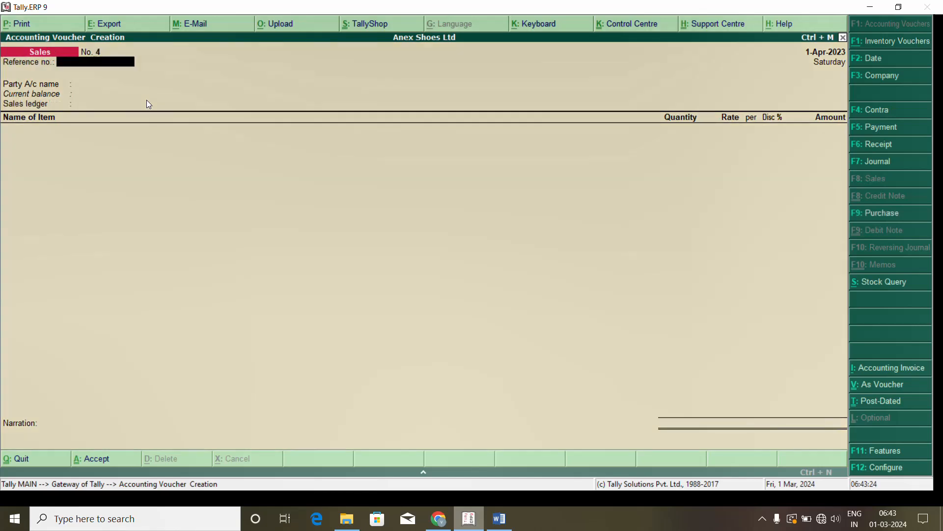
type("09")
key("Return")
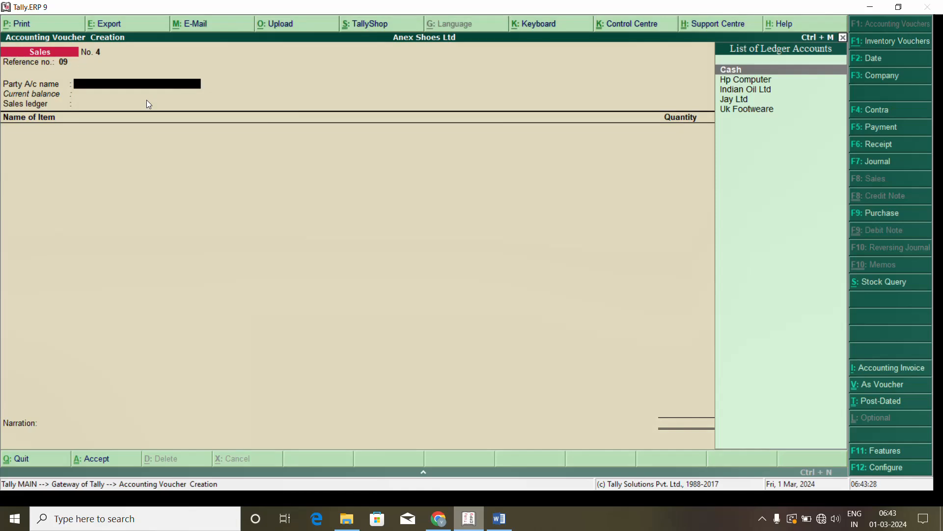
Start a new party ledger named Anuj Computer from the sales voucher and place it under Sundry Debtors
key("alt+c")
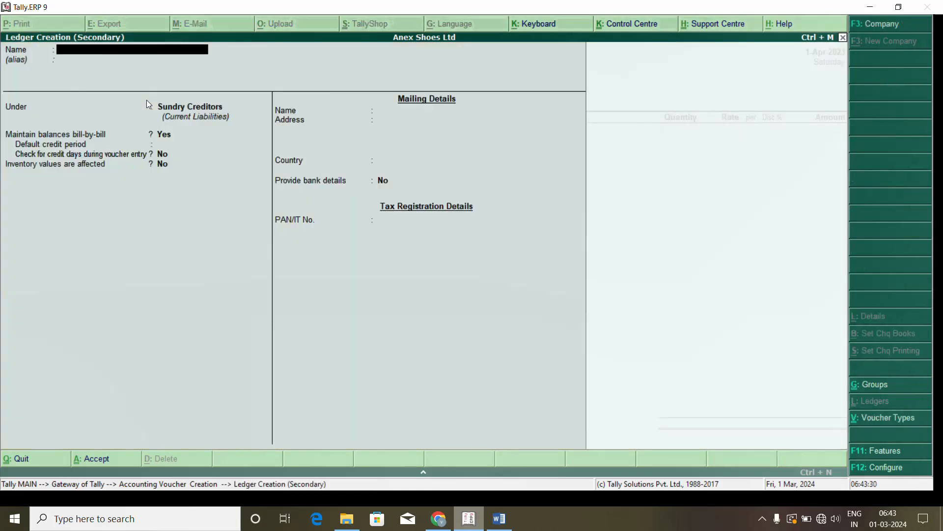
type("Anuj Computer")
key("Return")
key("Return")
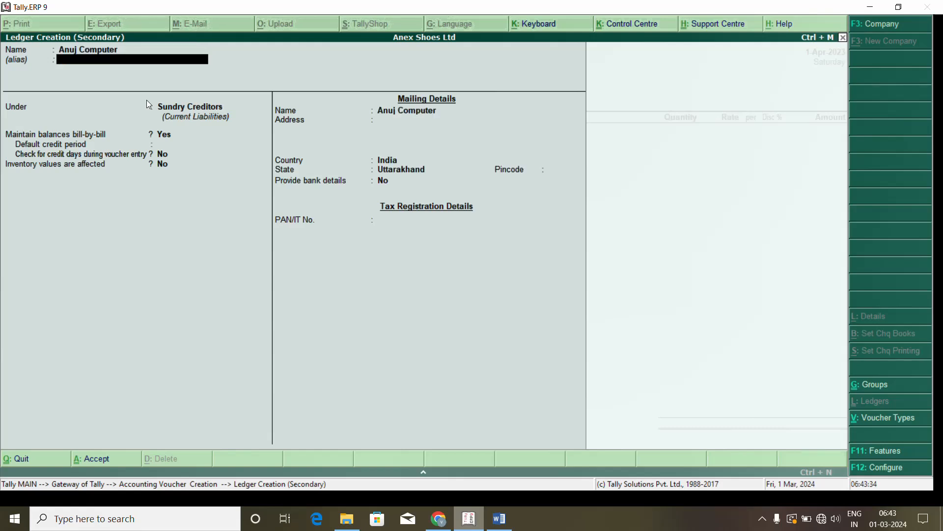
type("Sun")
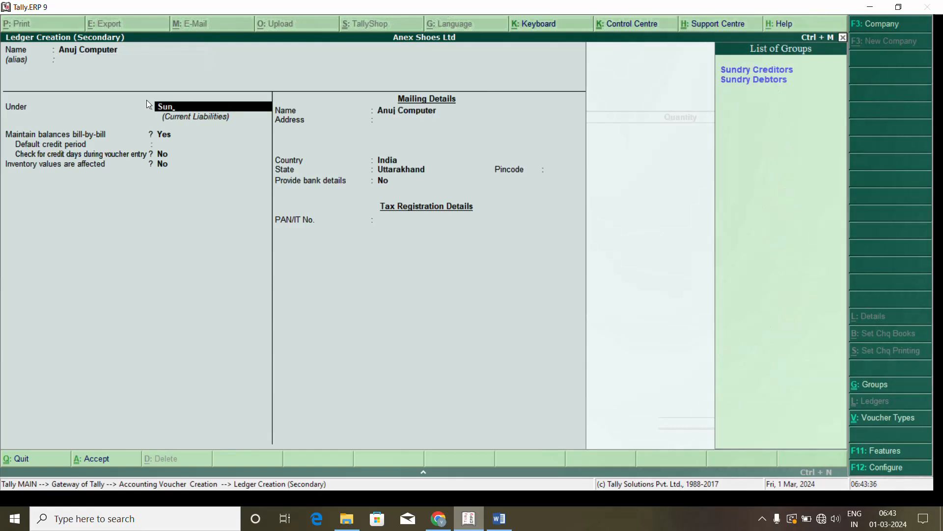
key("Down")
key("Return")
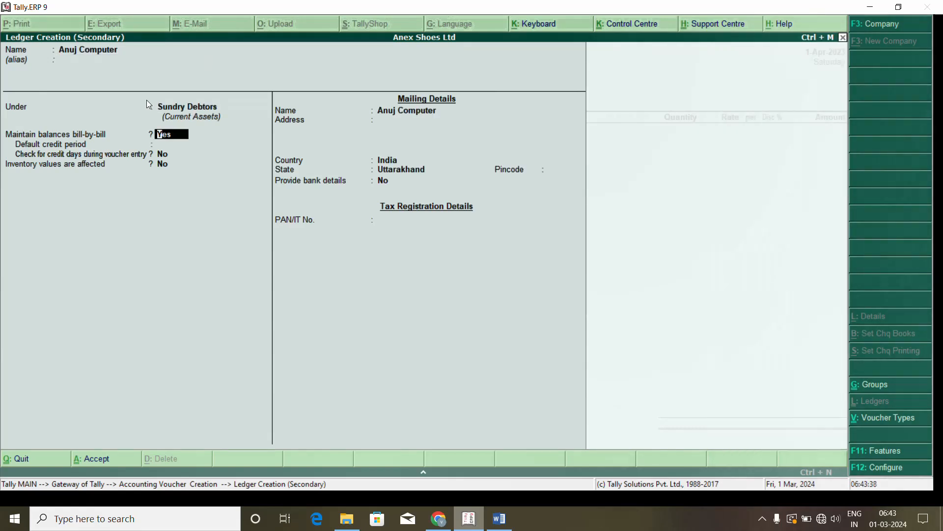
Keep the remaining defaults for the Anuj Computer ledger and save it
key("Return")
key("Return")
key("Return")
key("Return")
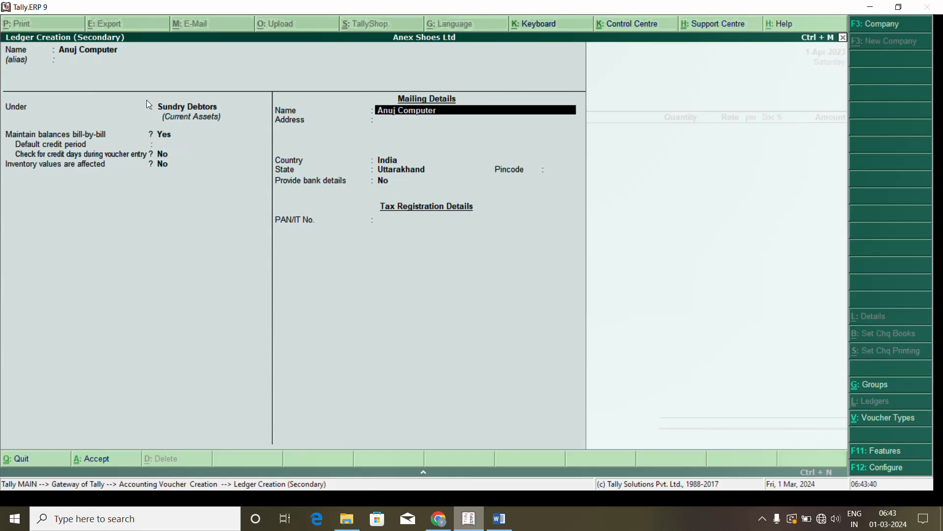
key("Return")
key("Return")
key("Return")
key("Return")
key("Return")
key("Return")
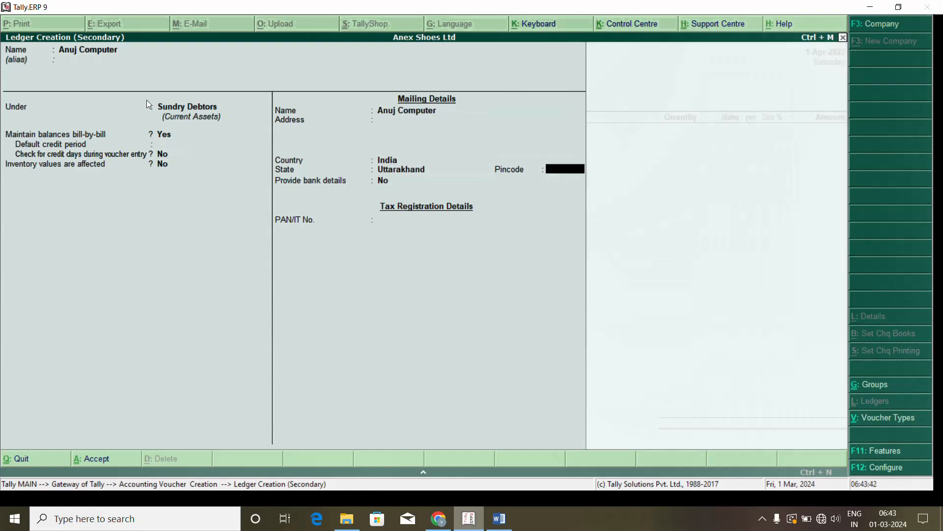
key("Return")
key("Return")
key("Return")
key("Return")
Accept the despatch, order and buyer's details unchanged and choose Sales A/c as the sales ledger
key("Return")
key("Return")
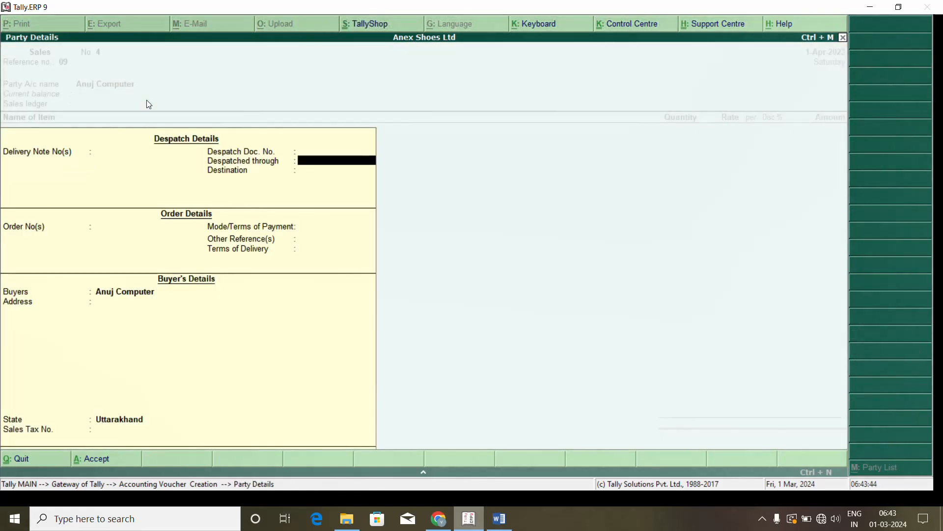
key("Return")
key("Return")
key("Return")
key("Return")
key("Return")
key("Return")
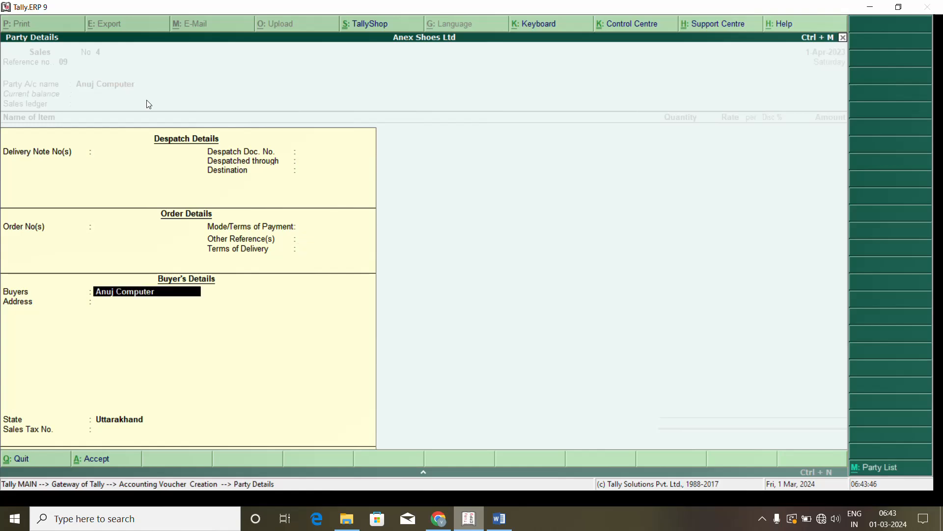
key("Return")
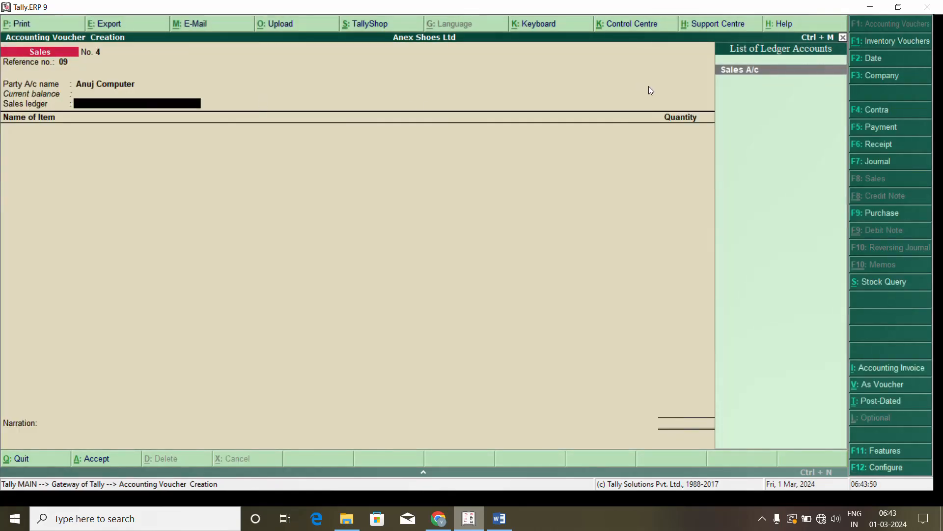
key("Return")
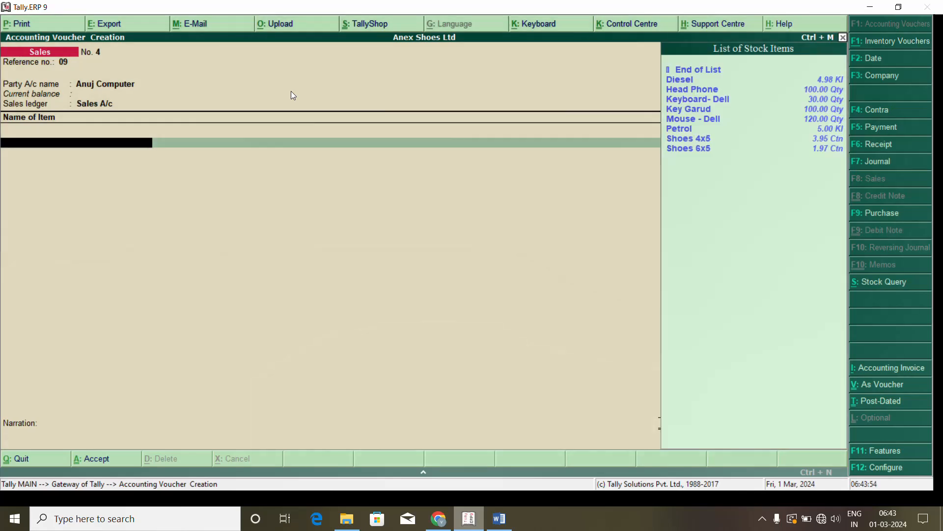
Add Head Phone to the sales voucher, allocating 50 Qty from Main Location at a rate of 200
type("H")
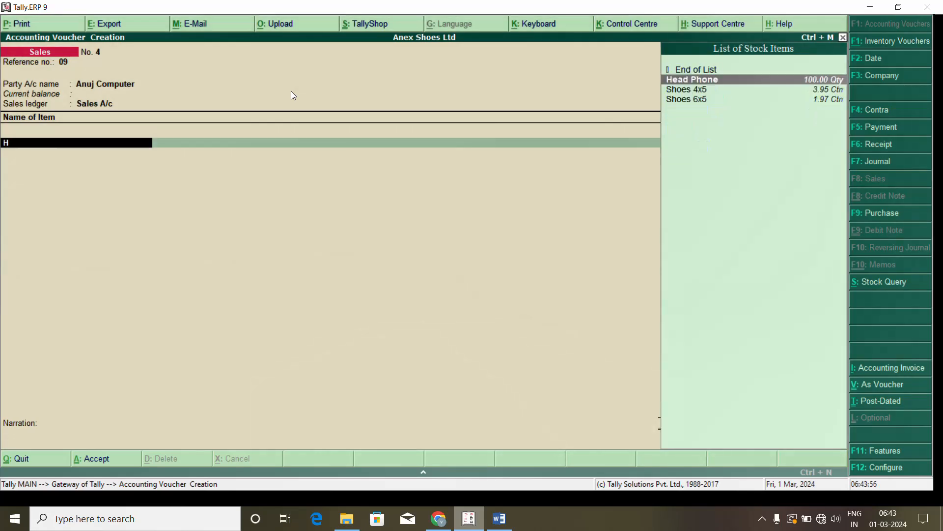
key("Return")
type("50")
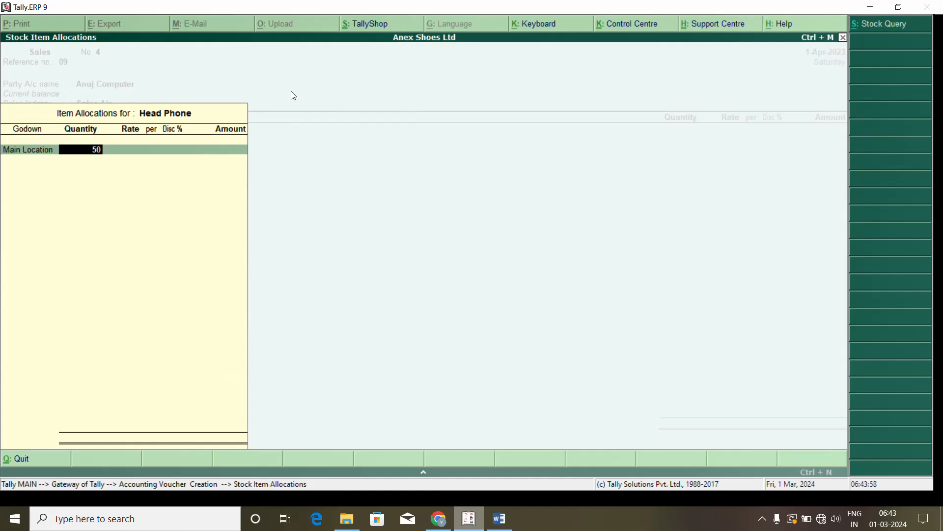
key("Return")
type("200")
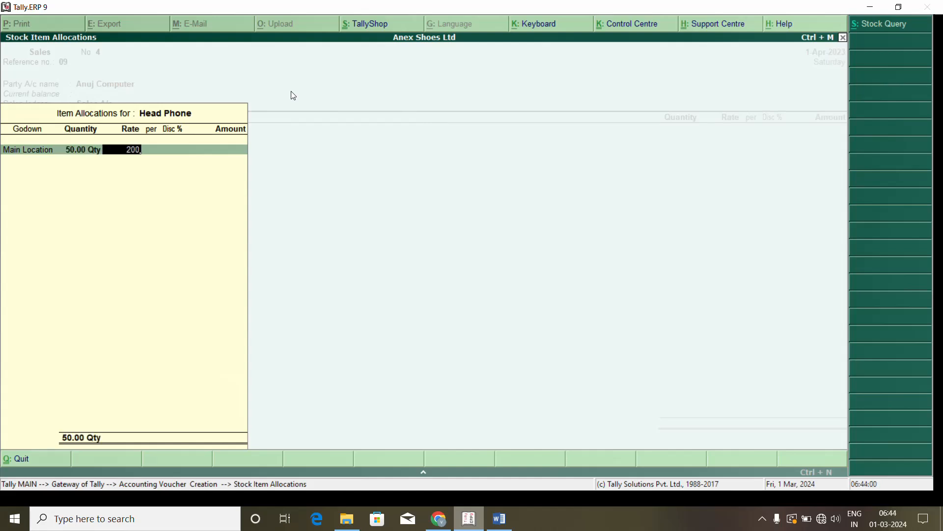
key("Return")
key("Return")
key("Return")
key("Return")
key("Return")
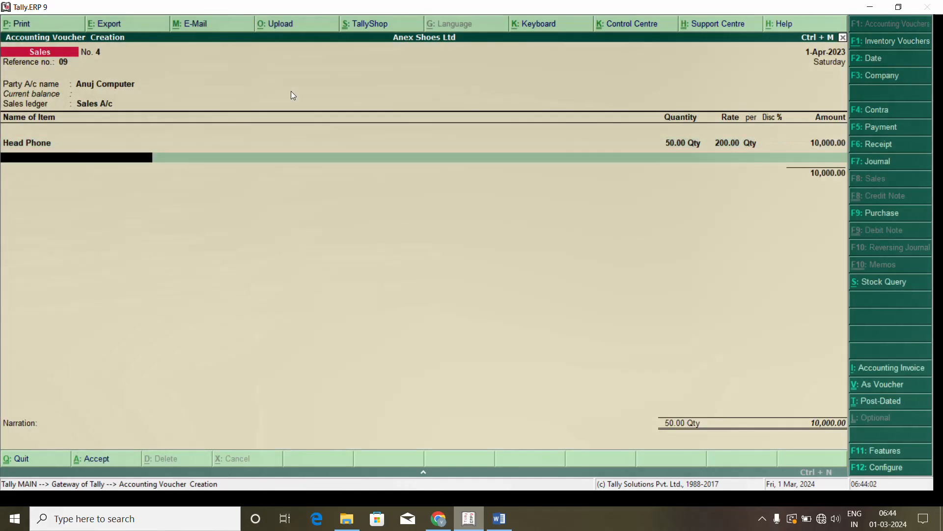
Add Key Garud as the second item, allocating 20 Qty from Main Location at a rate of 60
type("Ke")
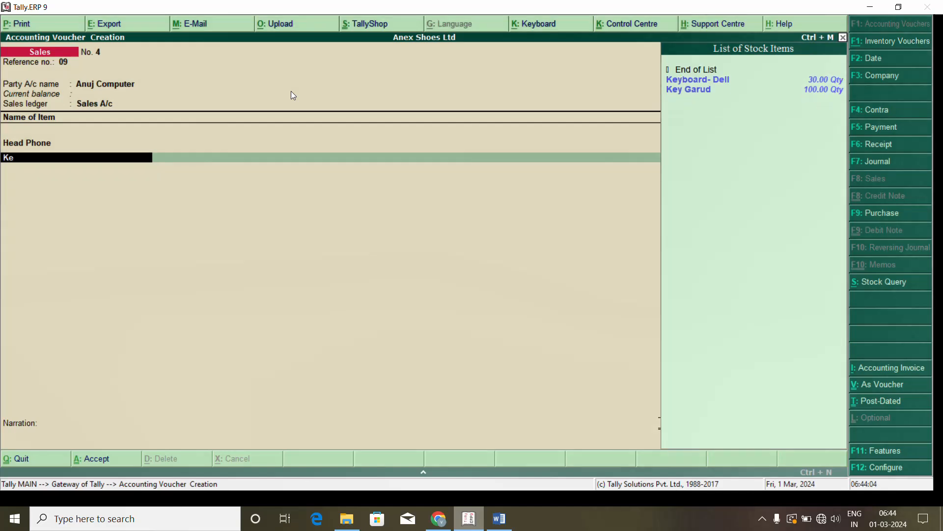
key("Down")
key("Return")
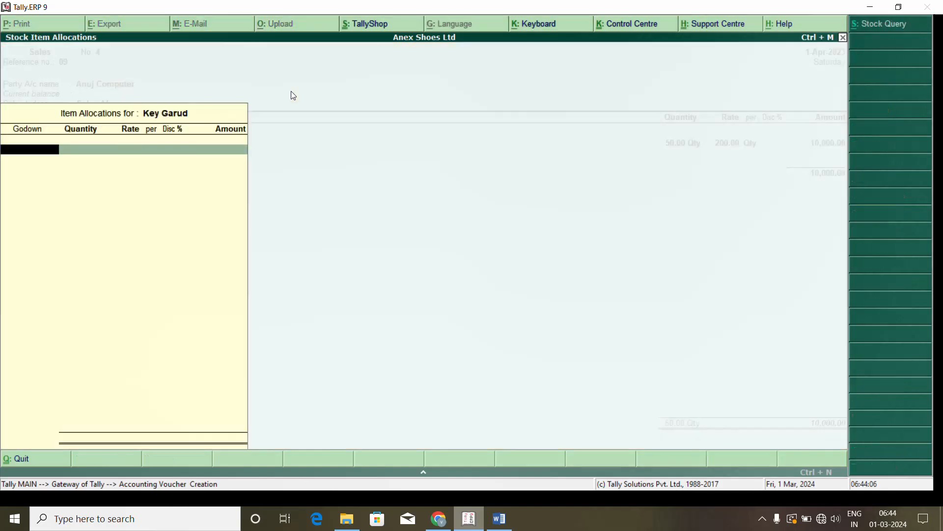
key("Return")
type("20")
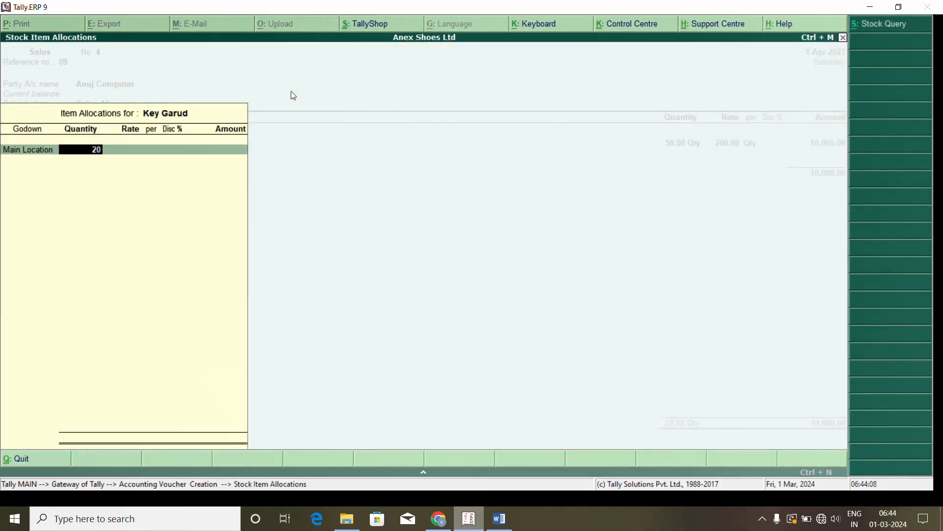
key("Return")
type("60")
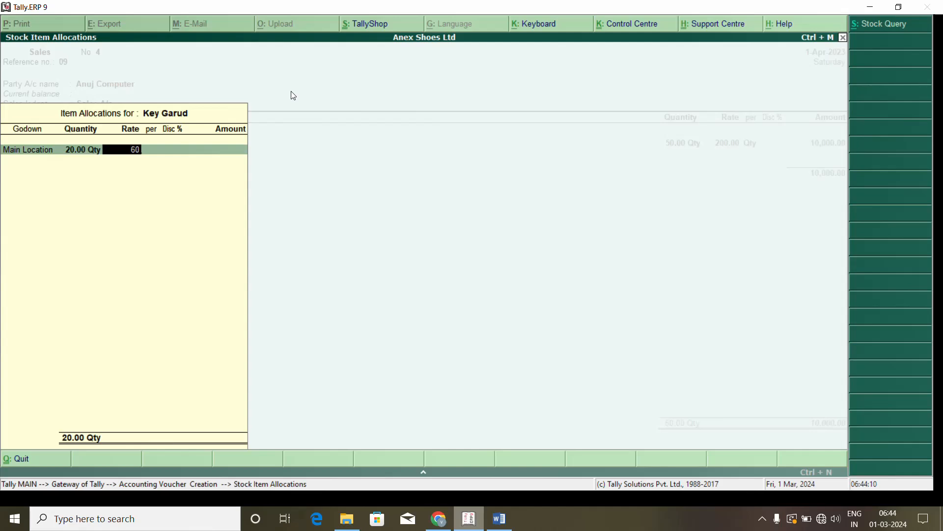
key("Return")
key("Return")
key("Return")
key("Return")
key("Return")
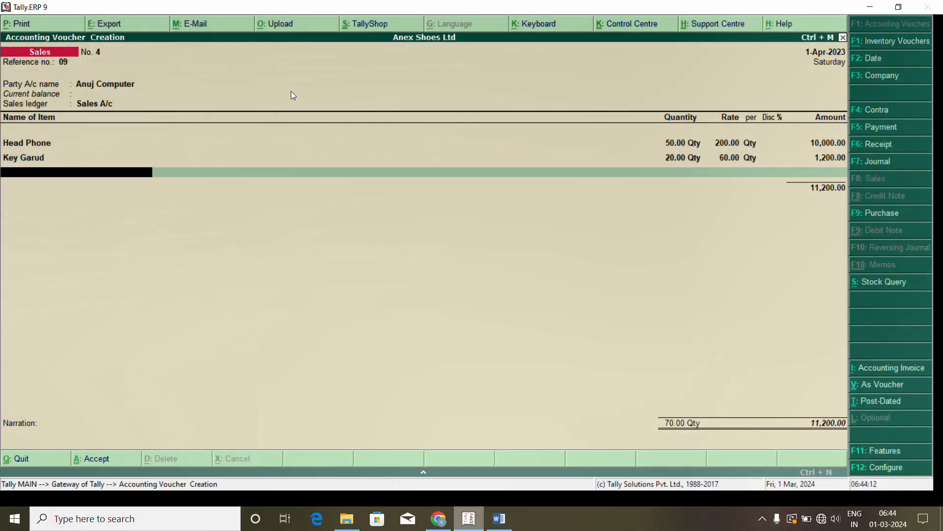
End the item list with no narration and save the Anuj Computer sales voucher
key("Return")
key("Return")
key("Return")
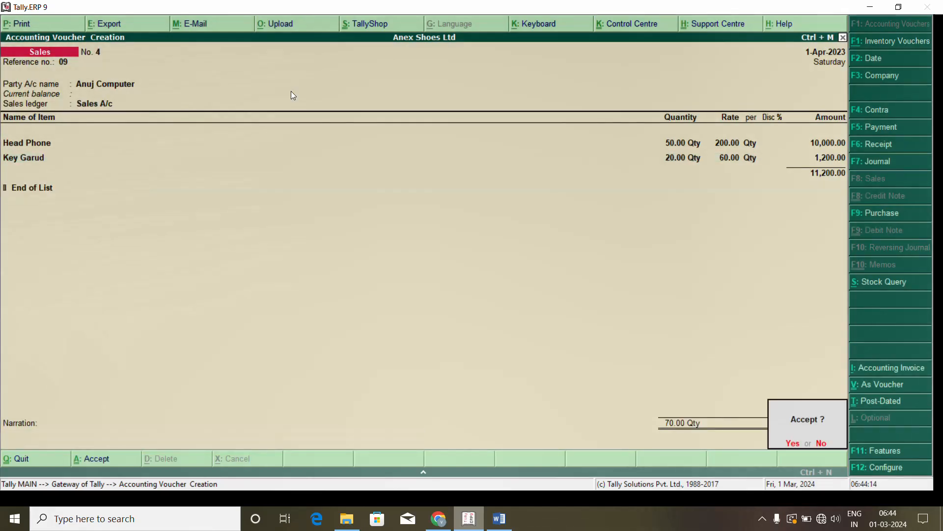
key("Return")
Reopen the saved Anuj Computer sales voucher to review its items, and leave it without making changes
key("Page_Up")
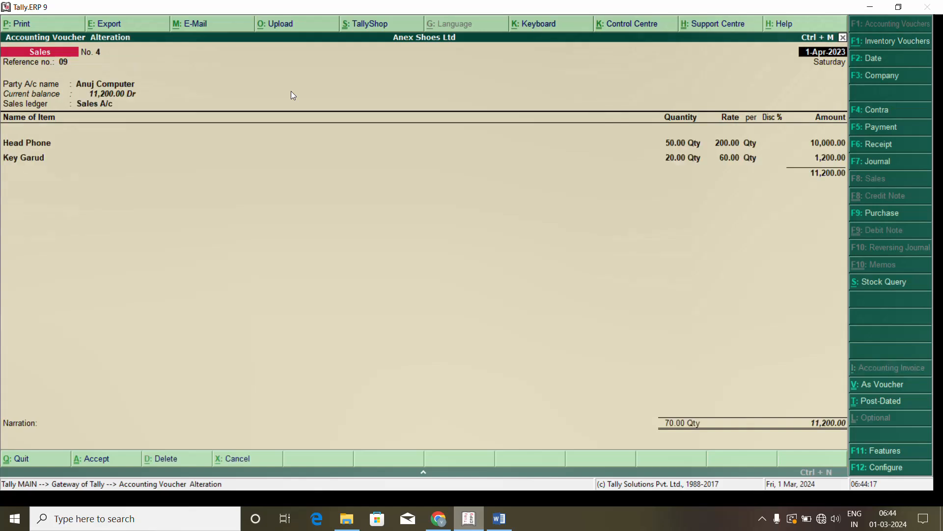
key("Page_Up")
key("Page_Down")
key("Return")
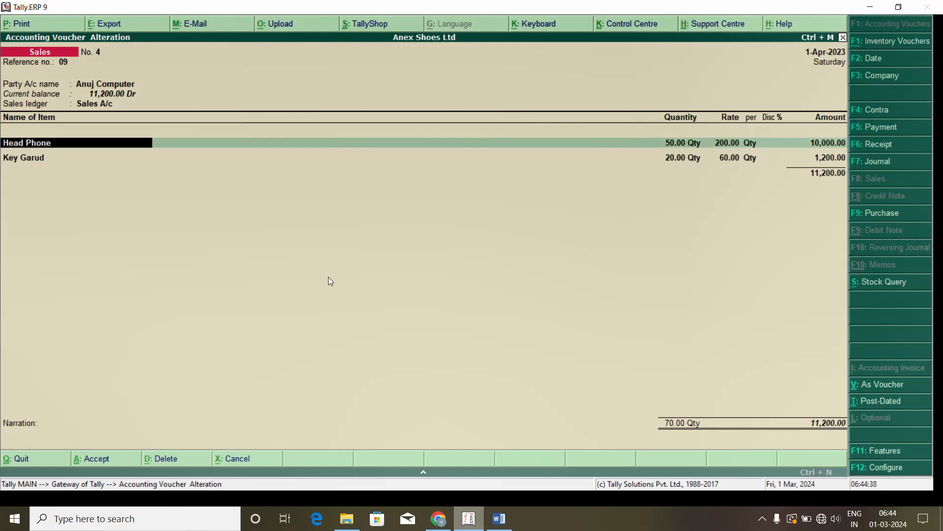
key("Escape")
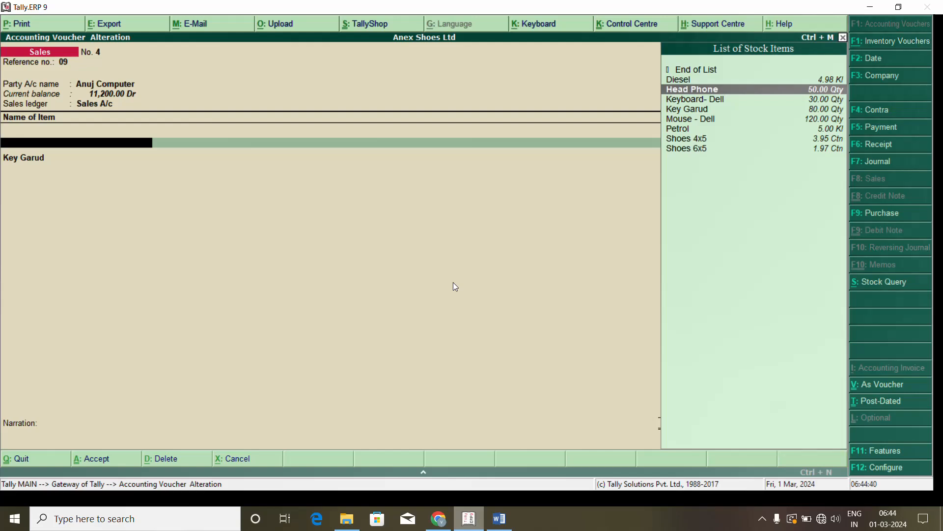
key("Return")
Set Use debit and credit notes to Yes in the company's inventory features
key("F11")
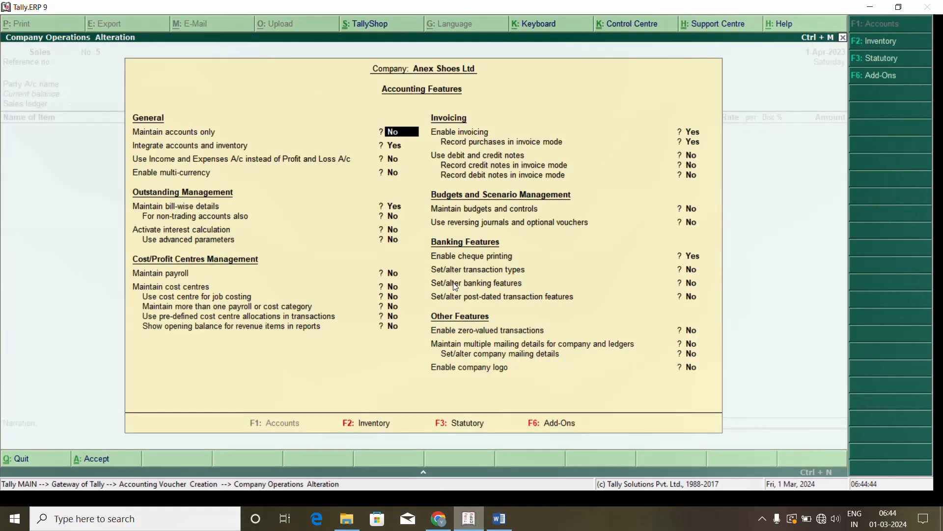
key("F2")
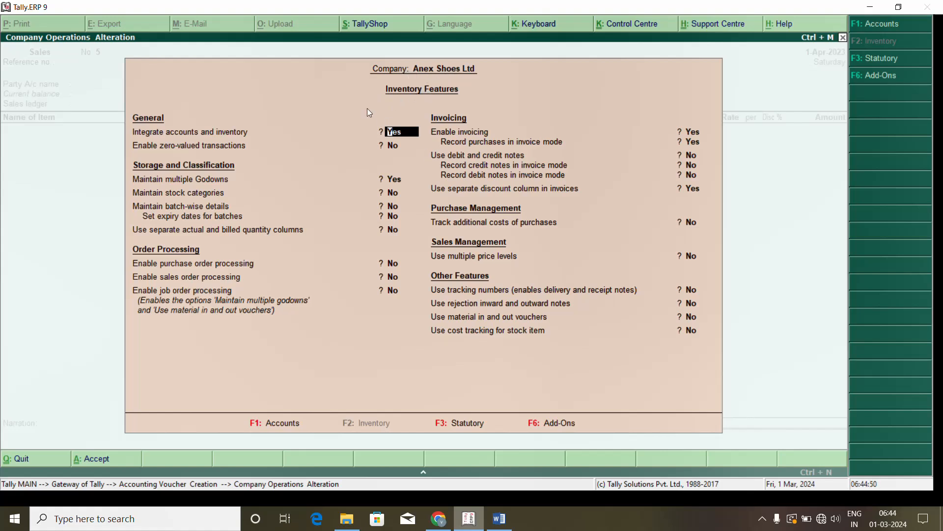
key("Return")
key("Return")
key("Return")
key("Return")
key("Return")
key("Return")
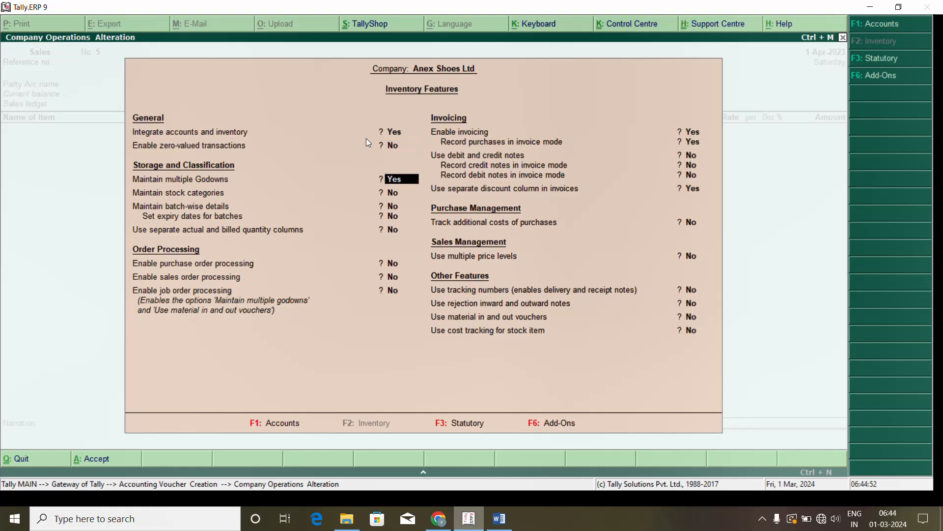
key("Return")
key("Return")
key("Return")
key("Return")
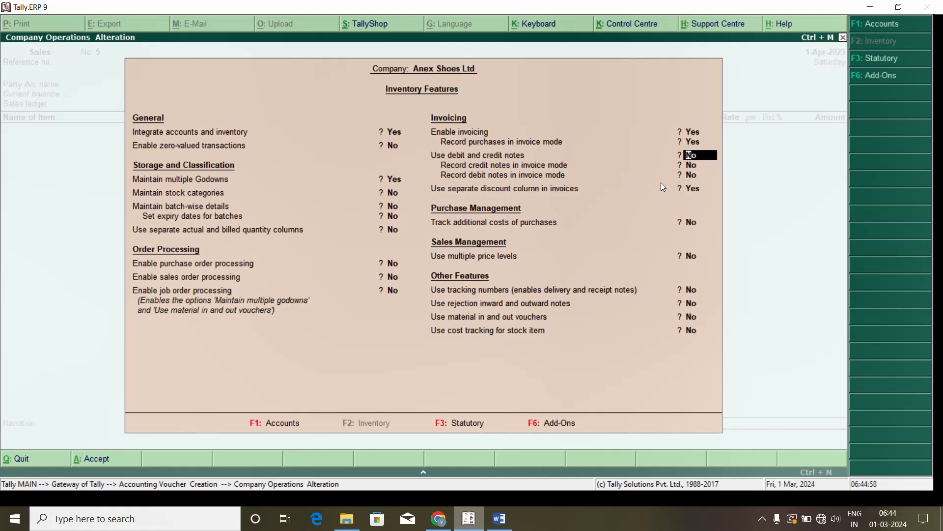
type("y")
key("Return")
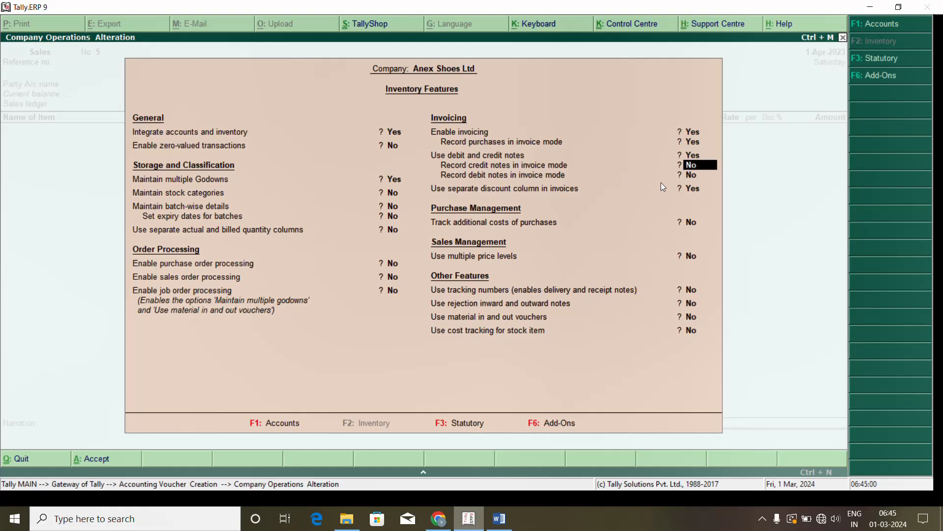
Enable recording both credit notes and debit notes in invoice mode, keep the other features unchanged, and save the settings
type("y")
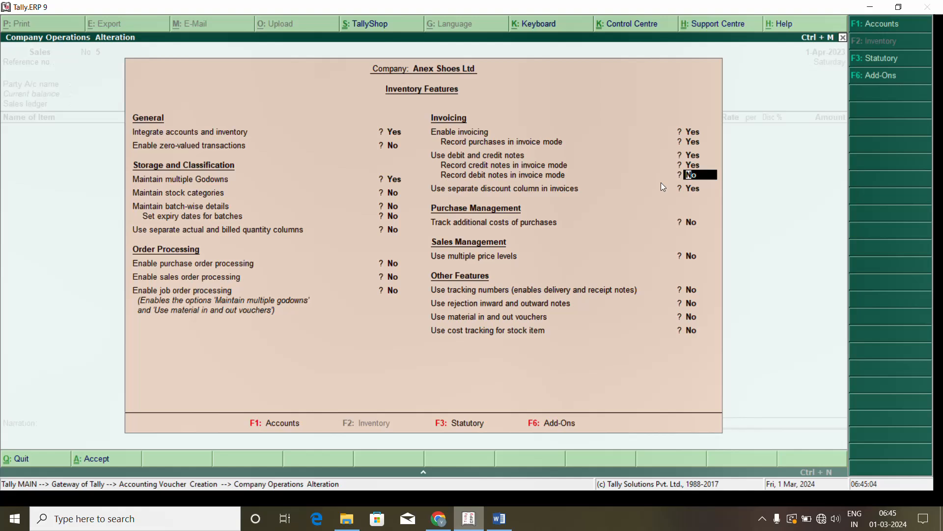
type("y")
key("Return")
key("Return")
key("Return")
key("Return")
key("Return")
key("Return")
key("Return")
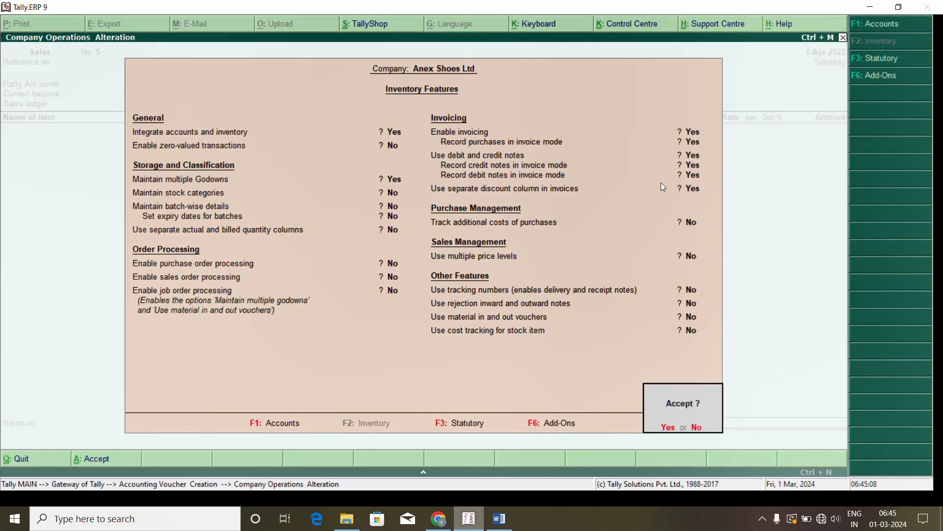
key("y")
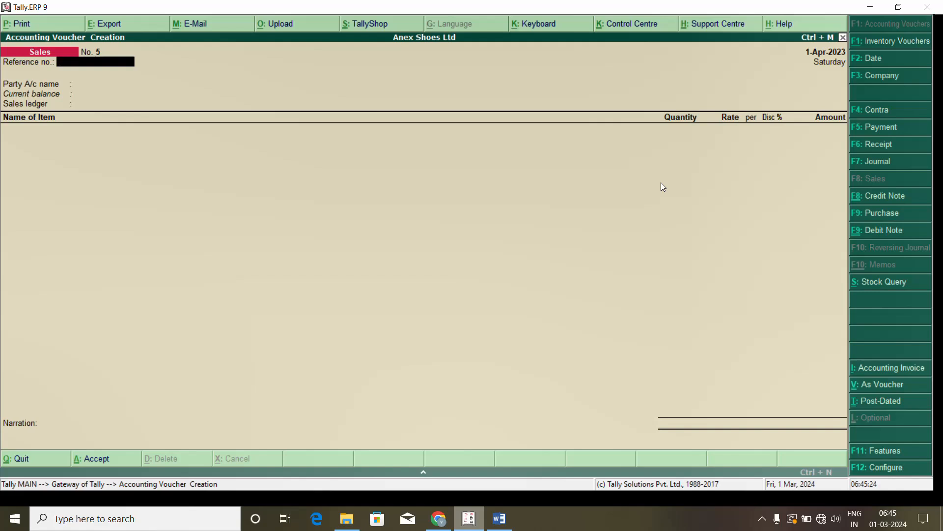
Switch voucher entry to a blank debit note, and from there to a blank credit note
key("alt+p")
key("Escape")
key("ctrl+F9")
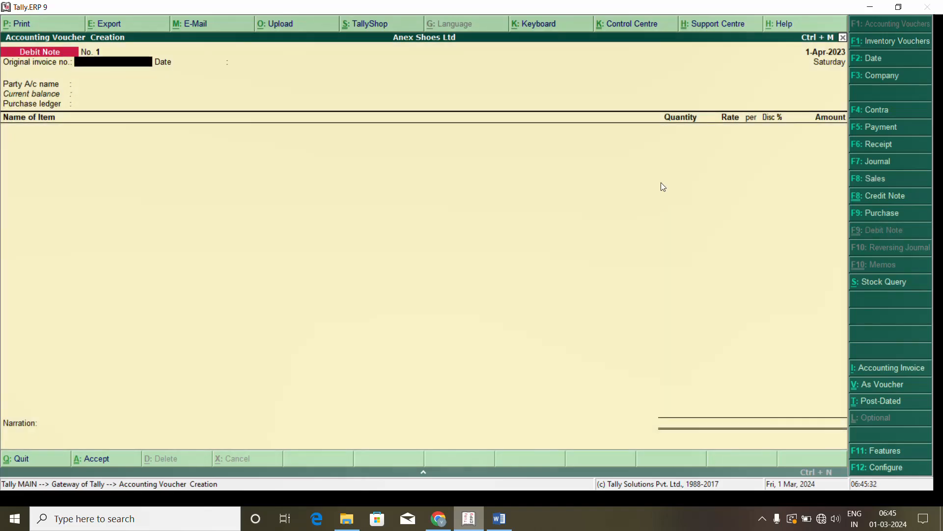
key("ctrl+F8")
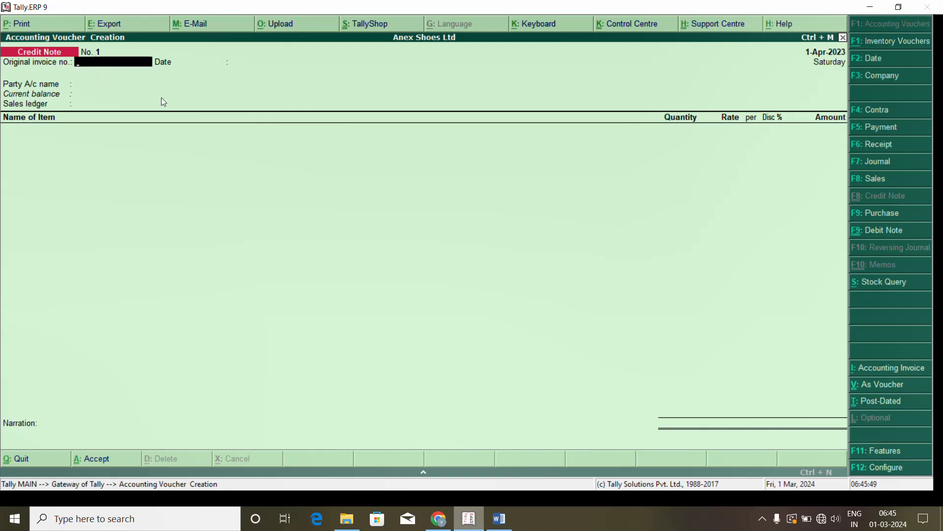
Look up the reference number in the last saved sales voucher, and return to a blank credit note
key("Page_Up")
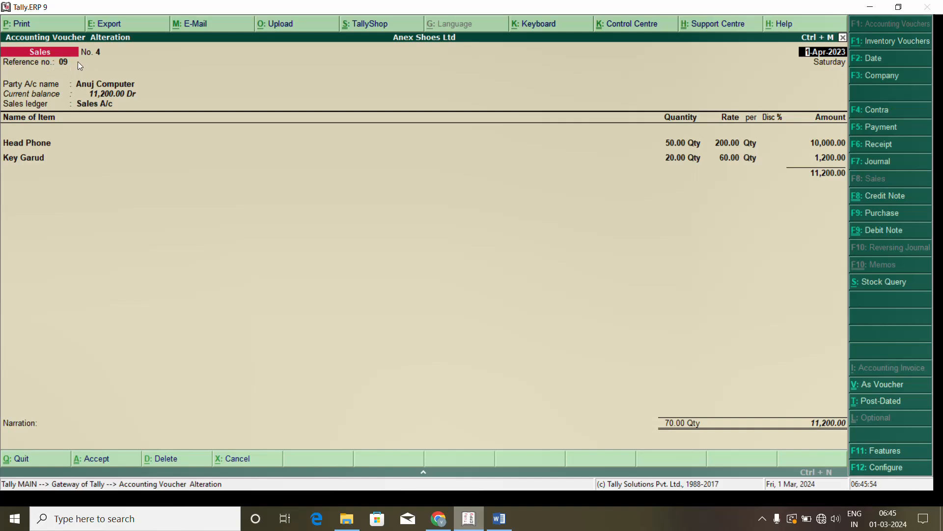
key("Page_Down")
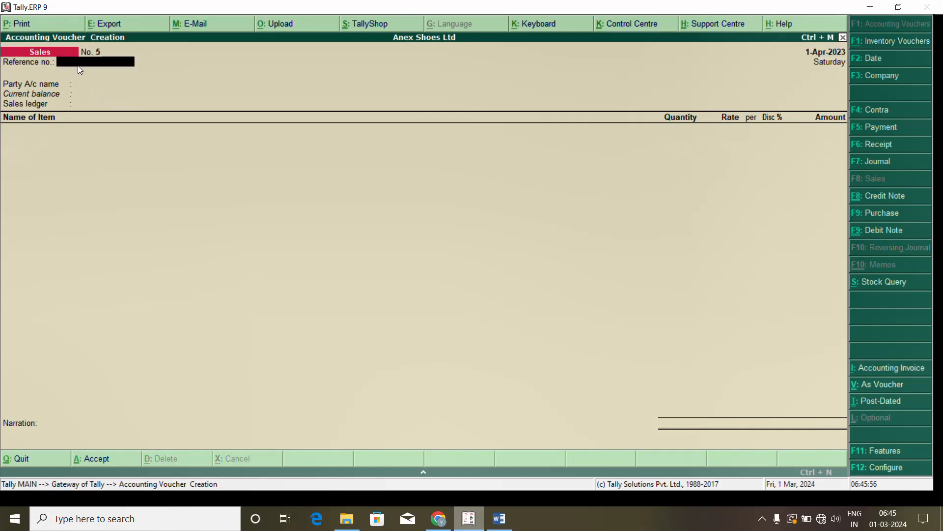
key("ctrl+F8")
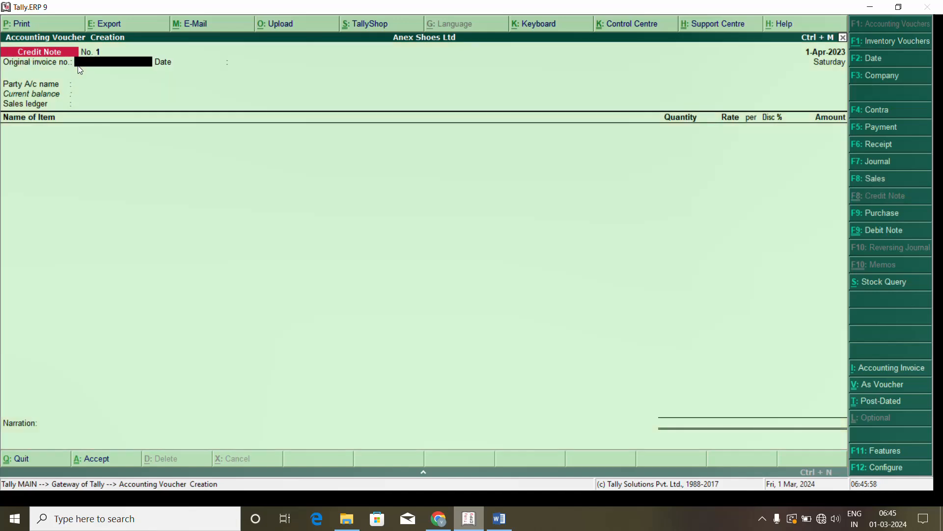
Enter original invoice number 09 dated 1-Apr-2023 in the credit note, and choose Anuj Computer as the party account
type("09")
key("Return")
key("Return")
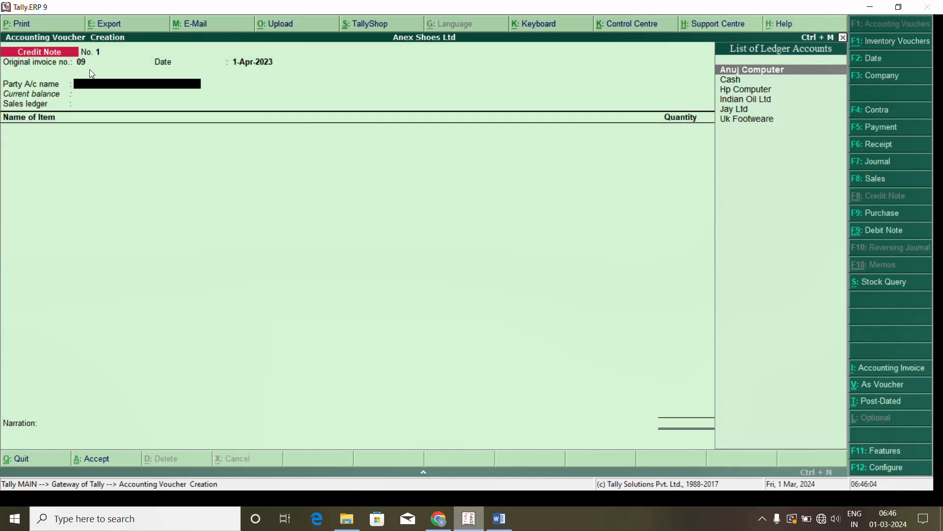
key("Down")
key("Up")
key("Return")
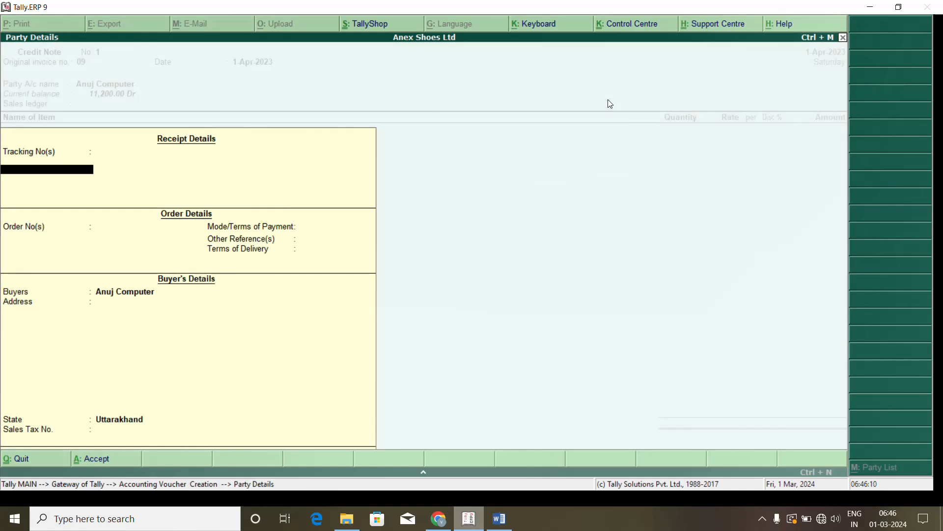
Accept Anuj Computer's party details without receipt or order details, keeping Uttarakhand as the state
key("Return")
key("Return")
key("Return")
key("Return")
key("Return")
key("Return")
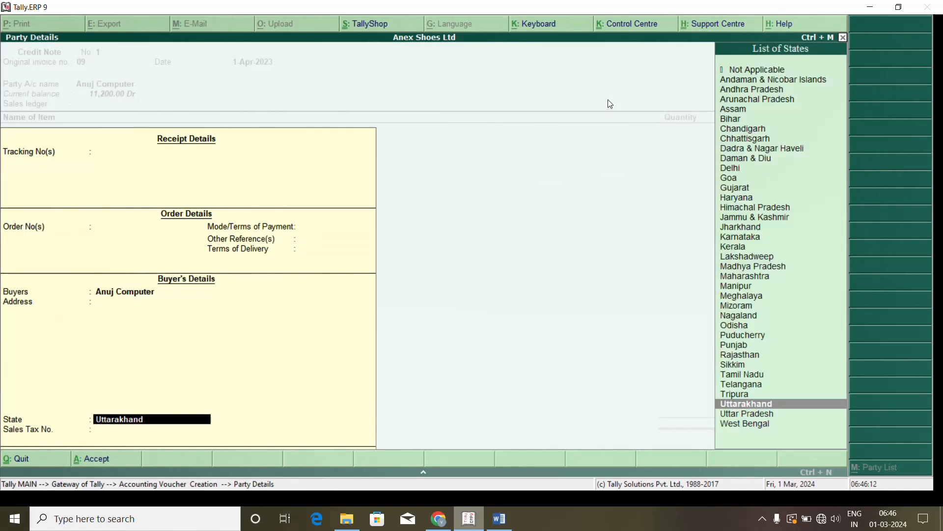
key("Return")
key("Return")
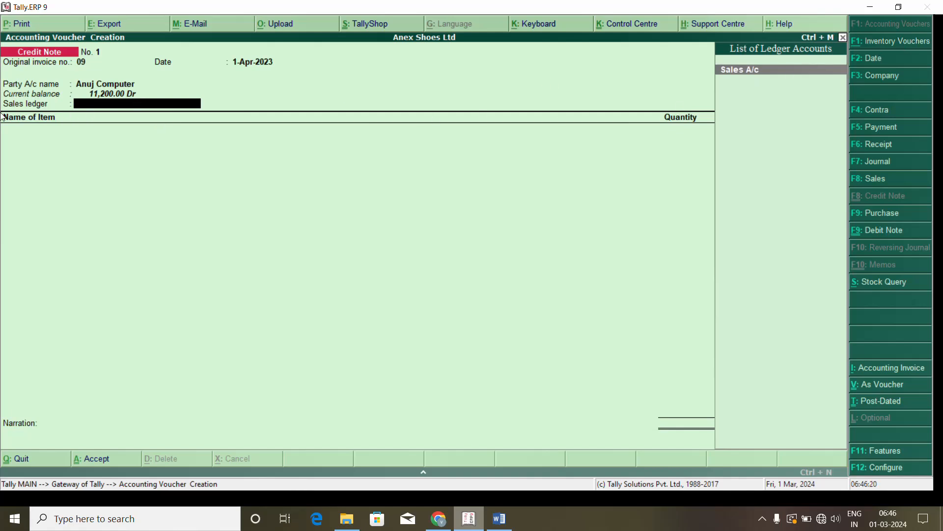
Create a new ledger named Sales Return A/c from the credit note's sales ledger selection, without an alias
key("alt+c")
type("Salesret")
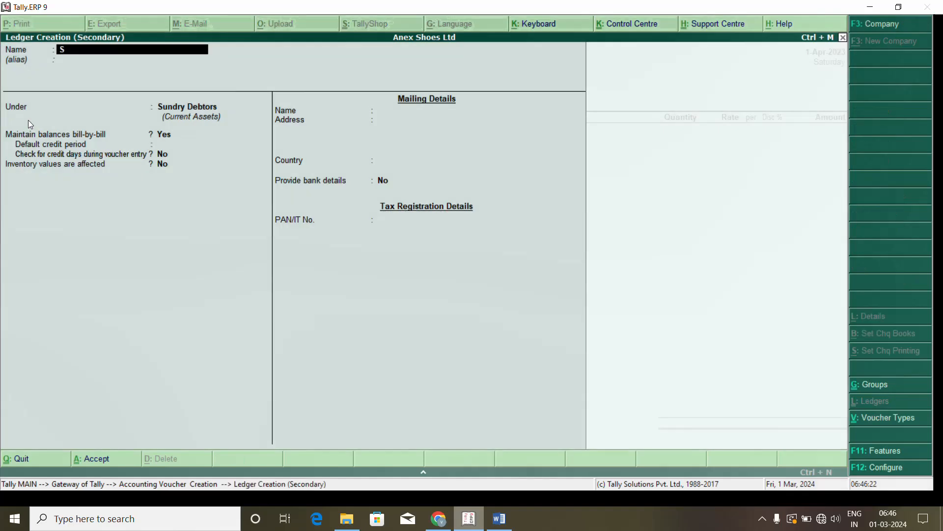
key("BackSpace")
key("BackSpace")
key("BackSpace")
type("Return A/c")
key("Return")
key("Return")
Place the Sales Return A/c ledger under Sales Accounts, leave bank details at No, and save it
type("Sa")
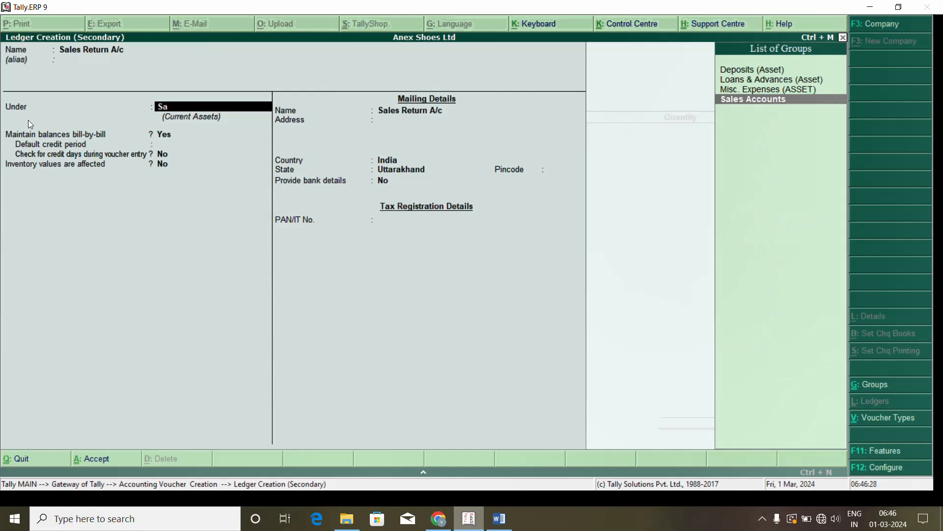
key("Return")
key("Return")
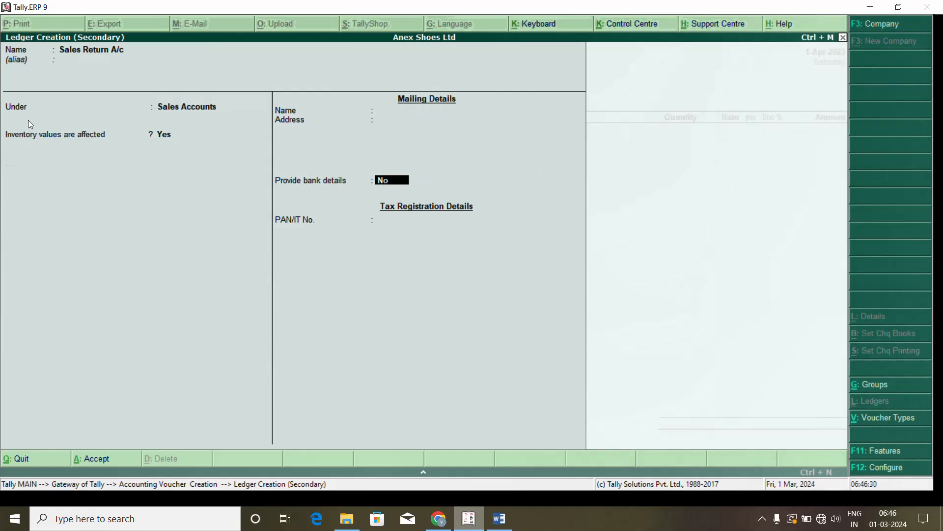
key("Return")
key("Return")
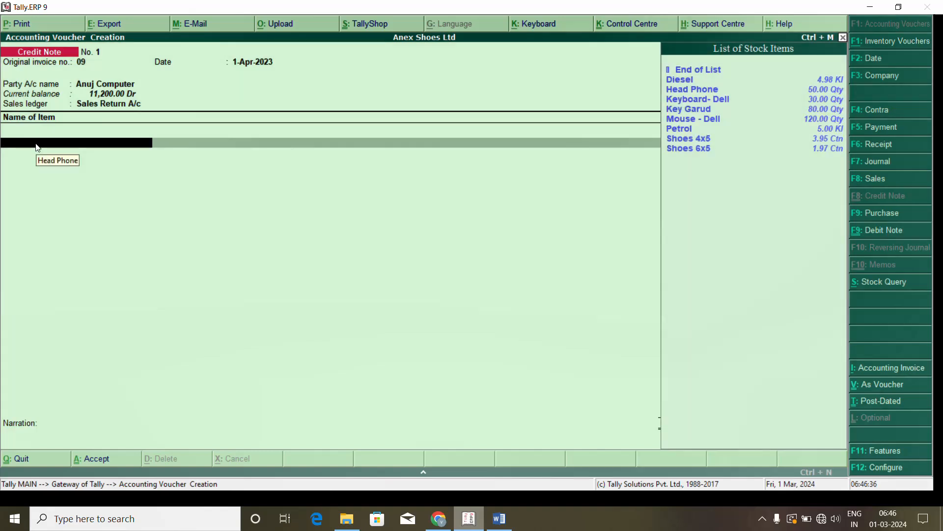
Choose Key Garud as the returned stock item in the credit note
key("Down")
key("Down")
key("Down")
key("Down")
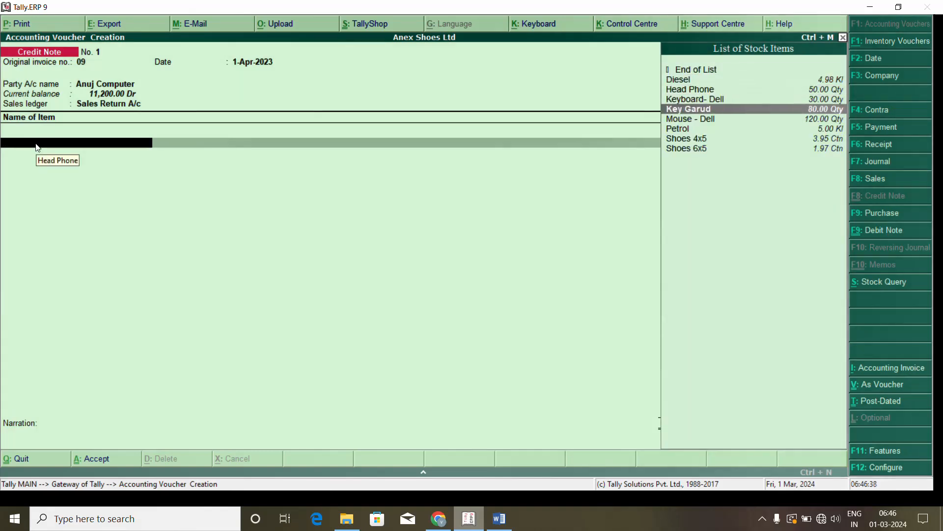
key("Up")
key("Up")
key("Down")
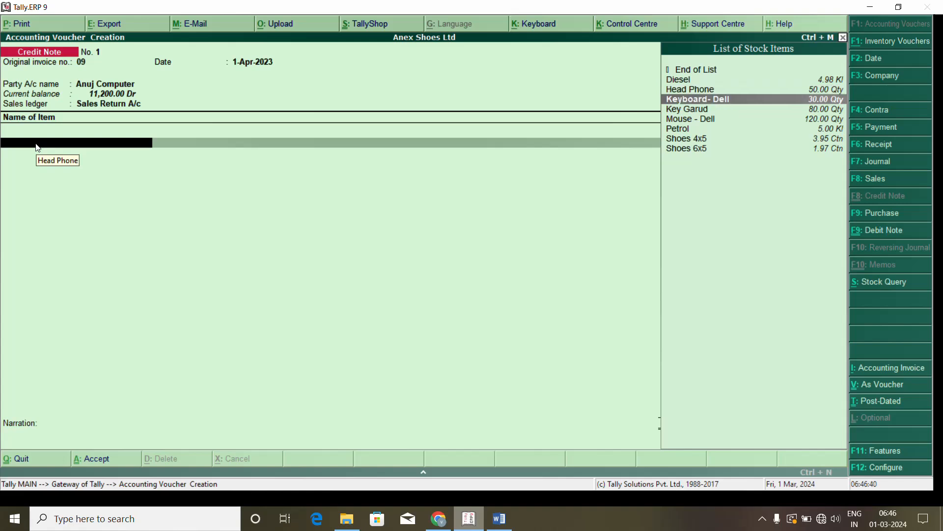
key("Up")
key("Down")
key("Down")
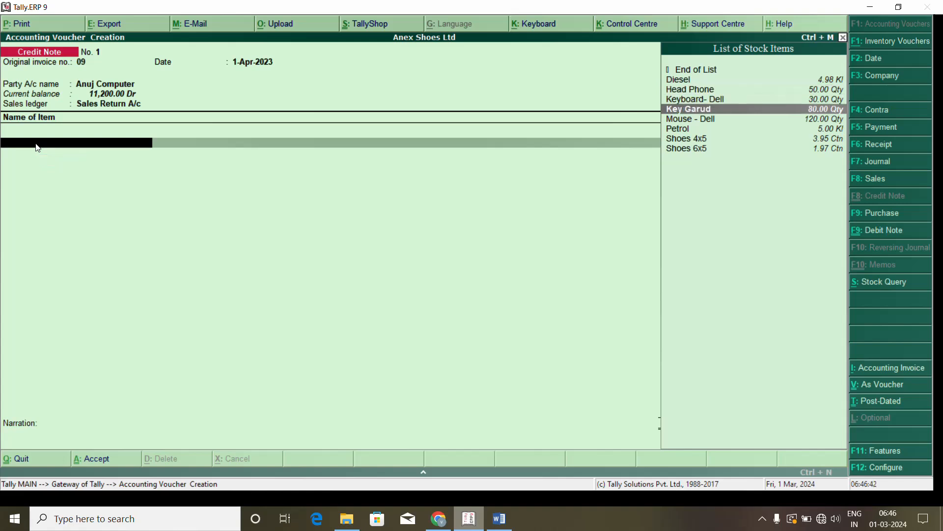
key("Down")
key("Up")
key("Up")
key("Down")
key("Return")
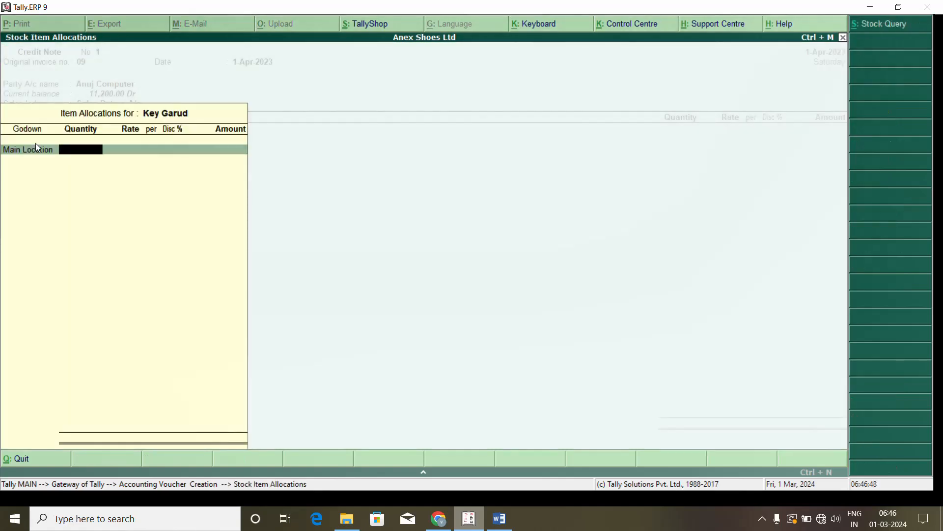
Allocate a quantity of 5 of Key Garud in Main Location, and clear its rate so the item carries no amount
type("5")
key("Return")
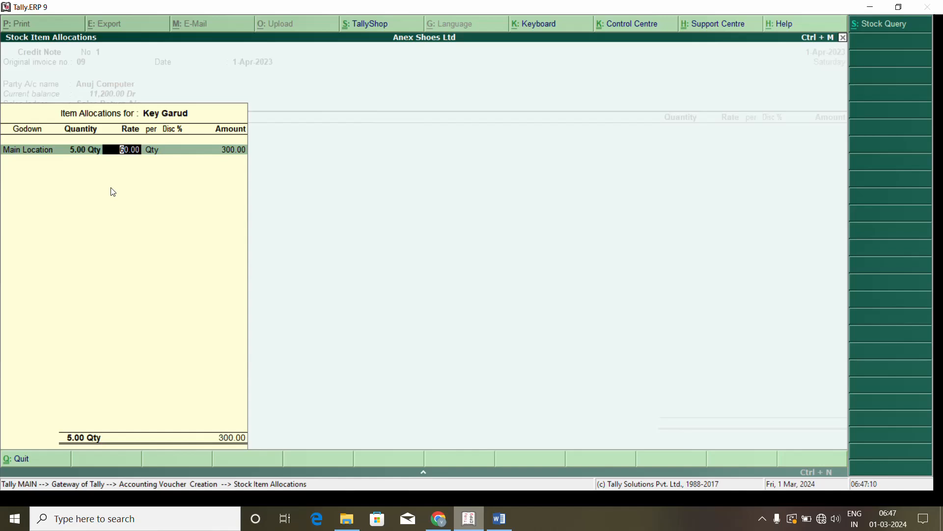
key("BackSpace")
key("BackSpace")
key("BackSpace")
key("BackSpace")
key("BackSpace")
key("Return")
key("Return")
key("Return")
key("Return")
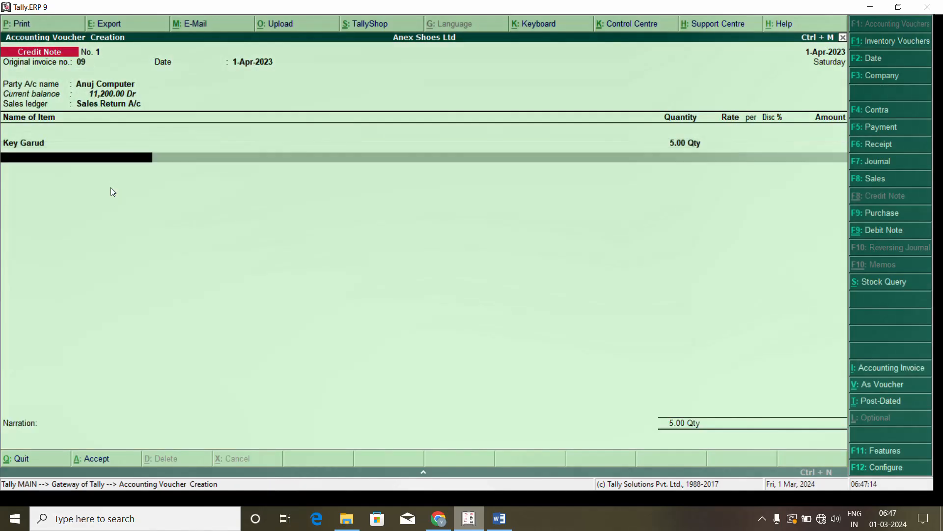
Try to save the credit note with the zero-value Key Garud line and no narration
key("Return")
key("Return")
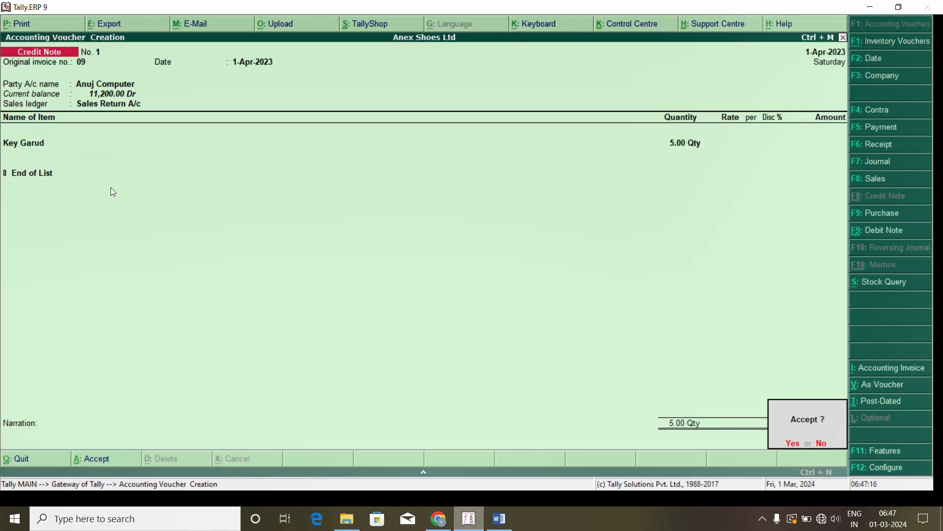
key("Return")
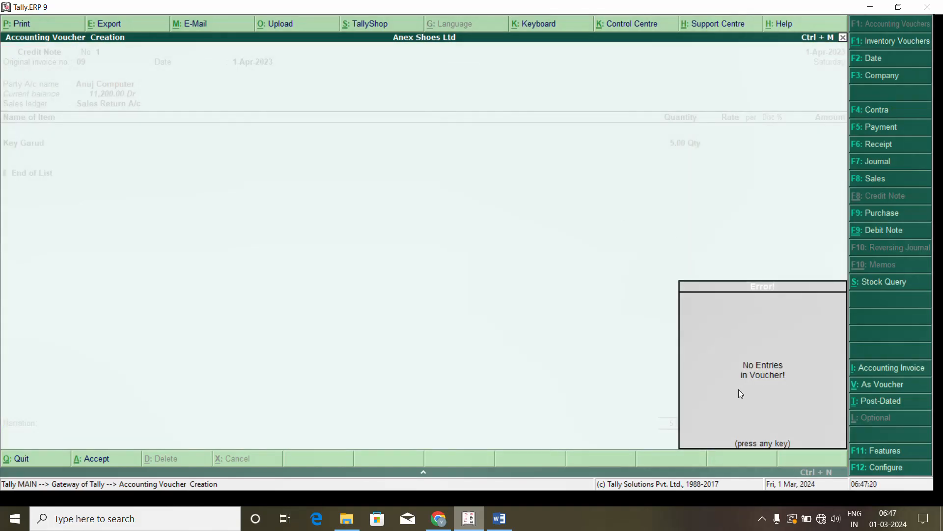
key("Return")
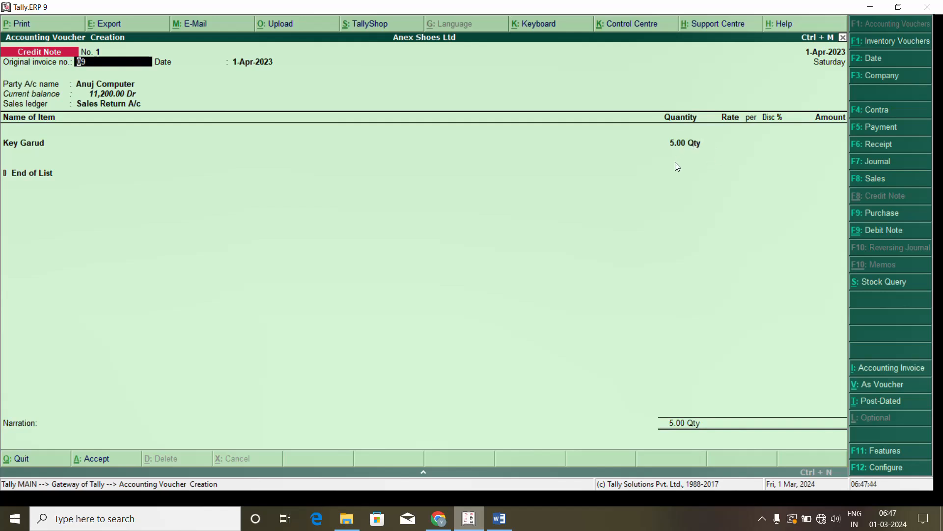
Set Enable zero-valued transactions to Yes in the company's inventory features
key("F11")
key("F2")
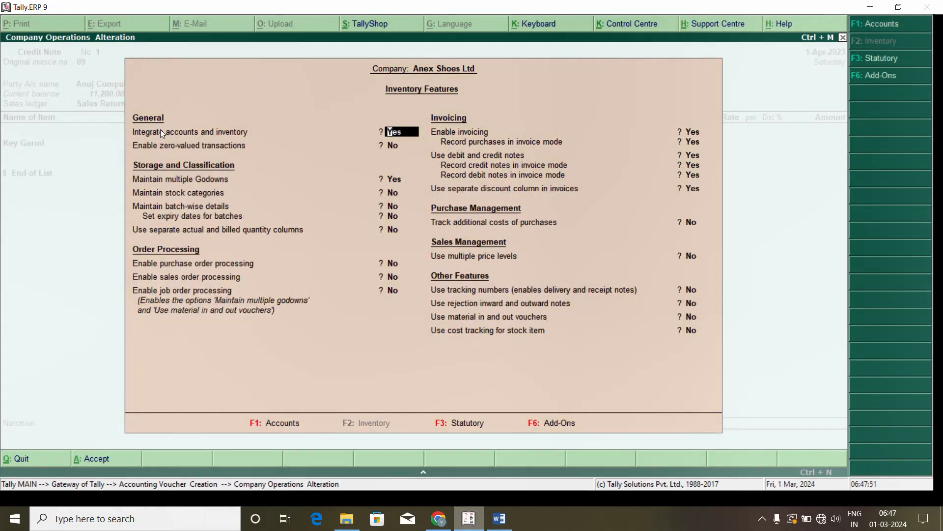
key("Return")
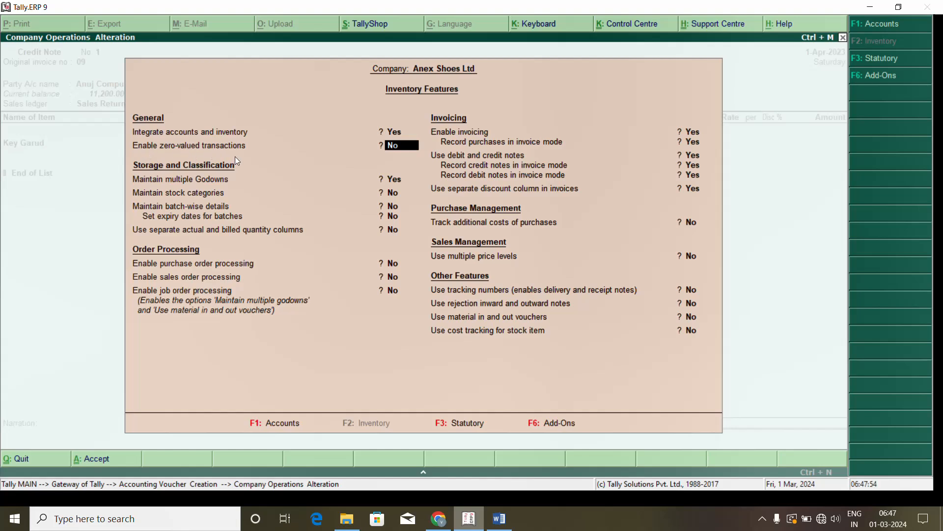
type("ye")
key("Return")
Keep the remaining inventory features unchanged and save the settings
key("Return")
key("Return")
key("Return")
key("Return")
key("Return")
key("Return")
key("Return")
key("Return")
key("Return")
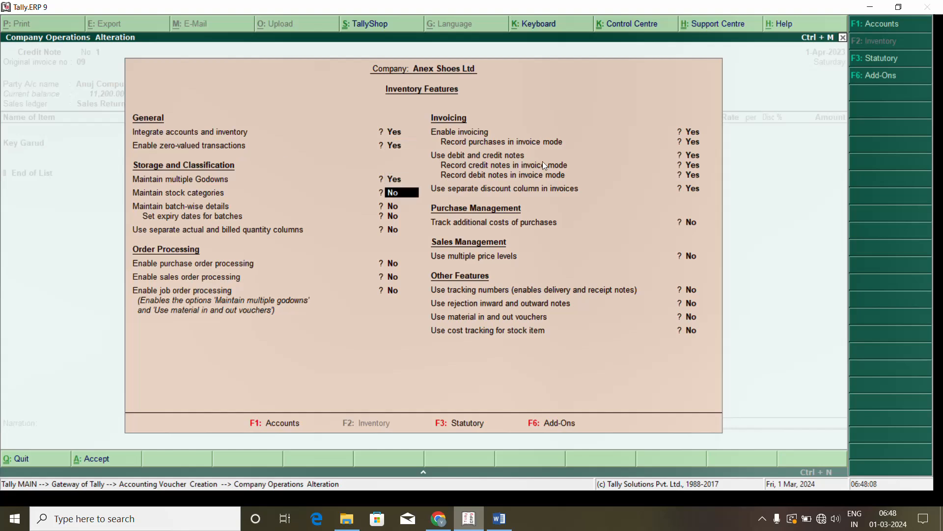
key("Return")
key("Return")
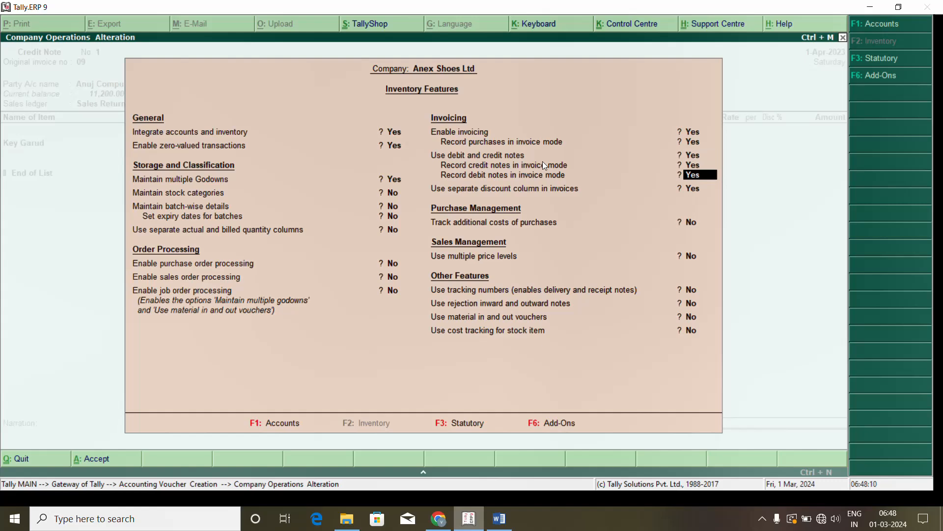
key("ctrl+a")
Accept the credit note's invoice, party and ledger details again, and open the item allocation for Key Garud
key("Return")
key("Return")
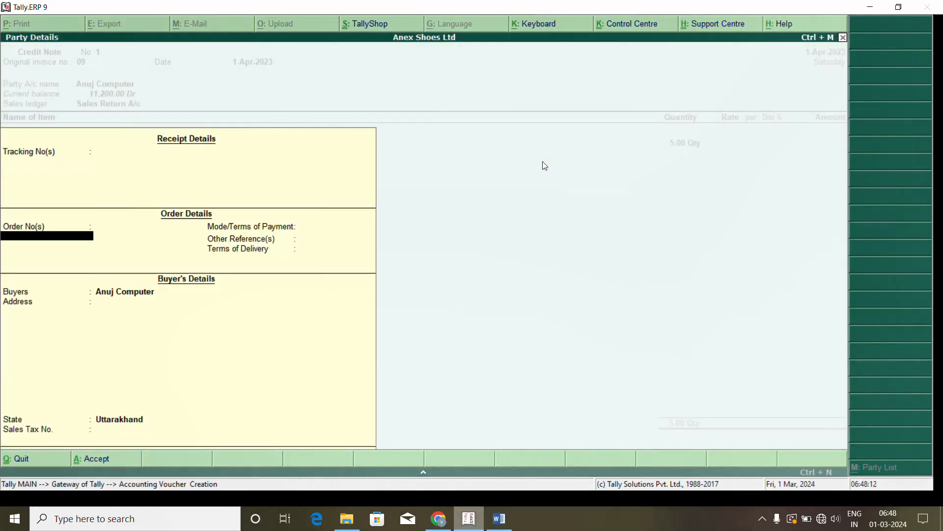
key("Return")
key("Return")
key("Return")
key("Return")
key("Return")
key("Return")
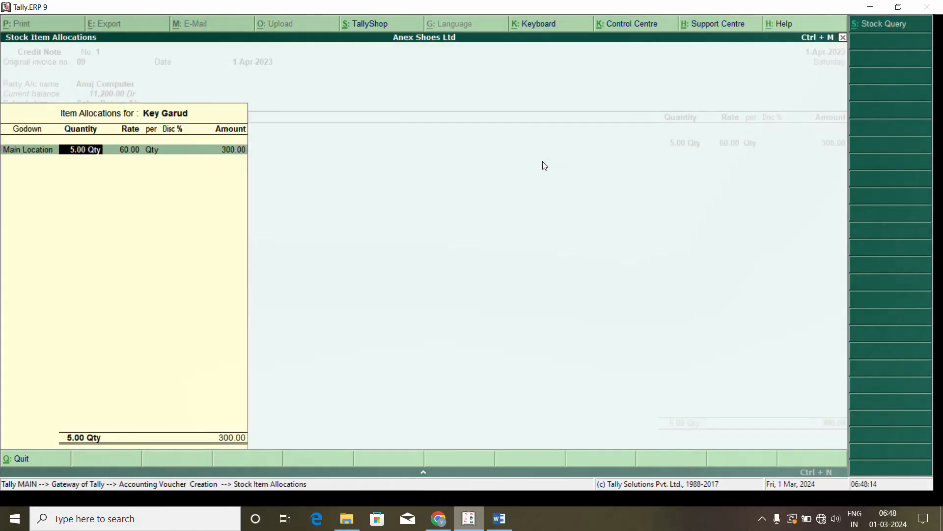
Clear Key Garud's rate again while keeping the quantity of 5, and save the credit note without a narration
key("Return")
key("BackSpace")
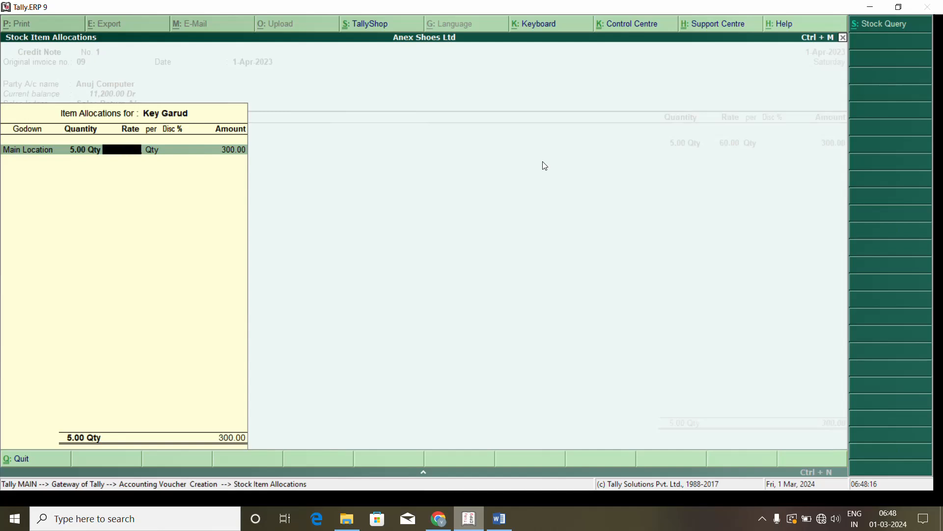
key("Return")
key("Return")
key("Return")
key("Return")
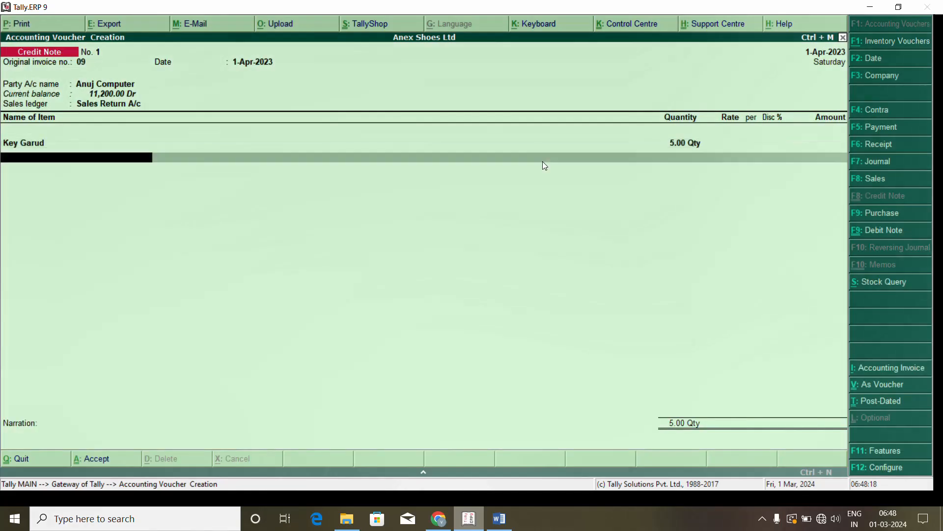
key("Return")
key("Return")
key("Return")
key("Return")
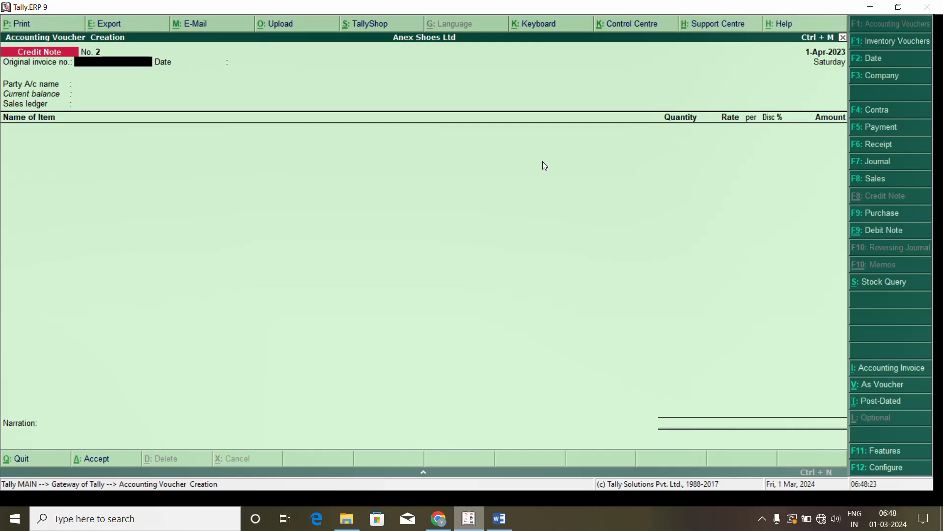
Reopen the saved credit note to review the Key Garud line, and accept it without changes
key("Page_Up")
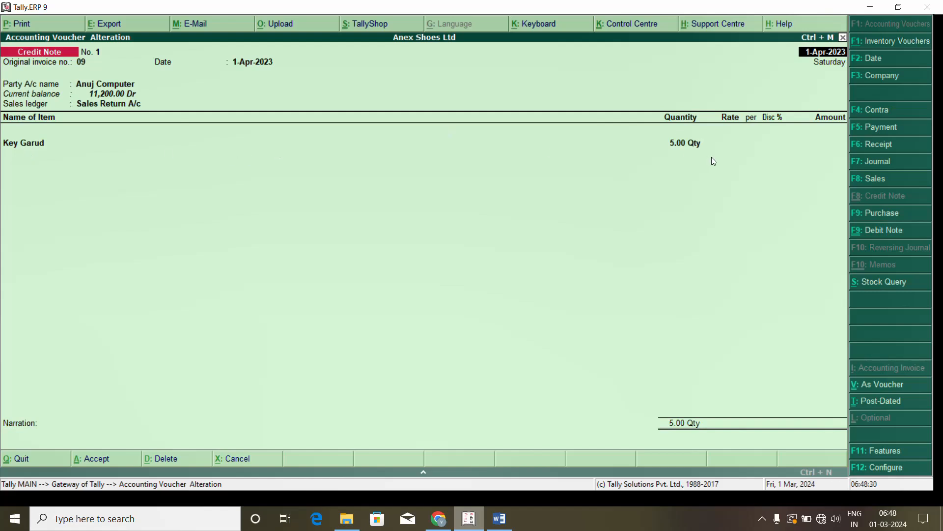
key("ctrl+a")
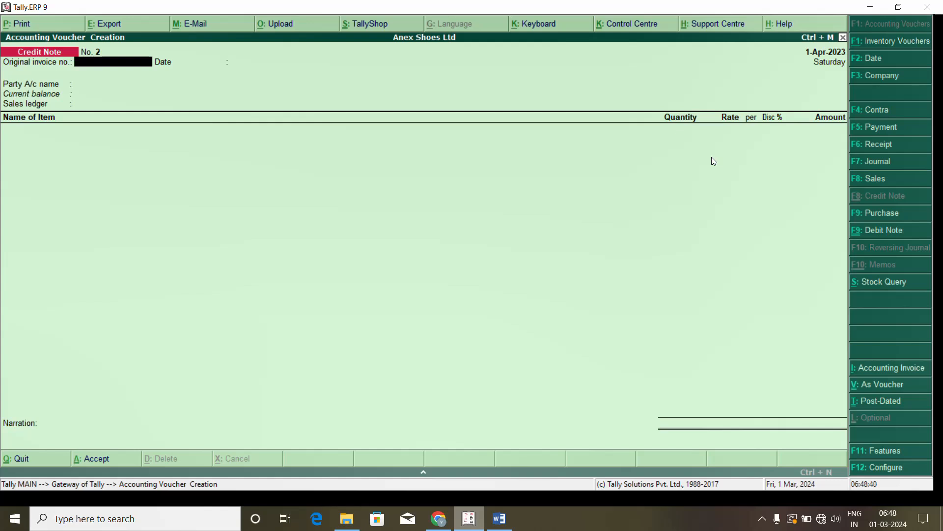
Start a debit note for original invoice 102 with Hp Computer as the party, and accept the default party details
key("F9")
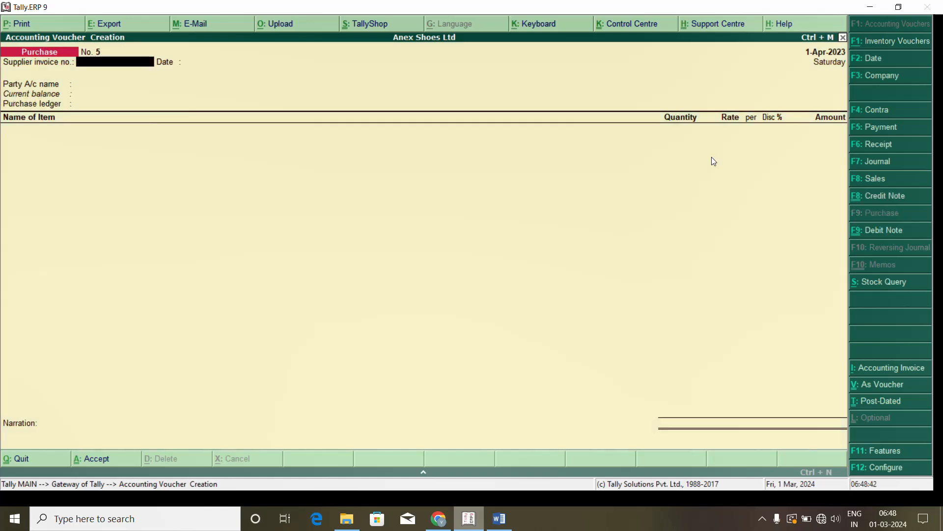
key("ctrl+F9")
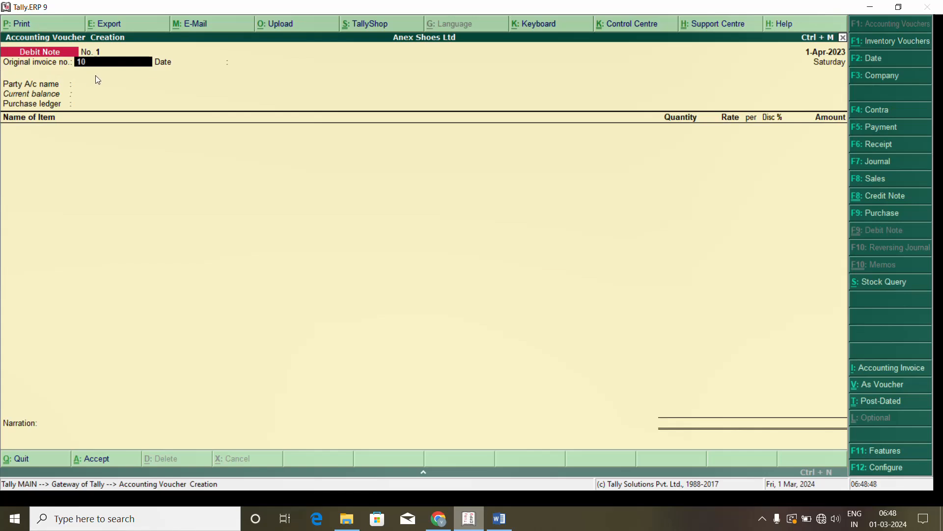
type("102")
key("Return")
key("Return")
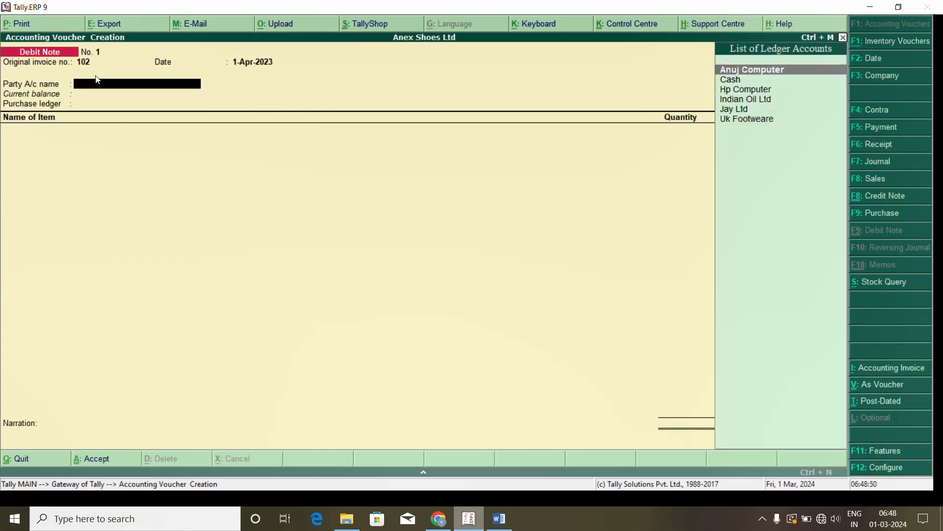
key("Down")
key("Down")
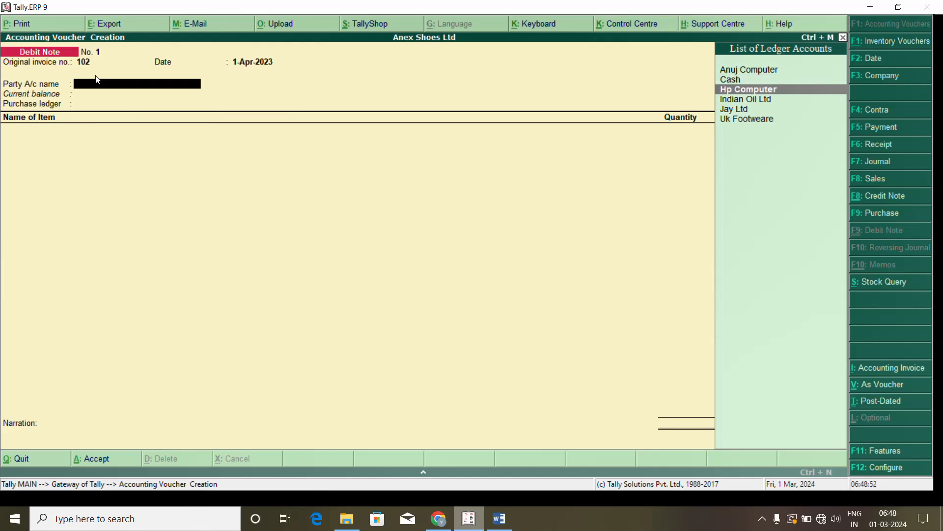
key("Return")
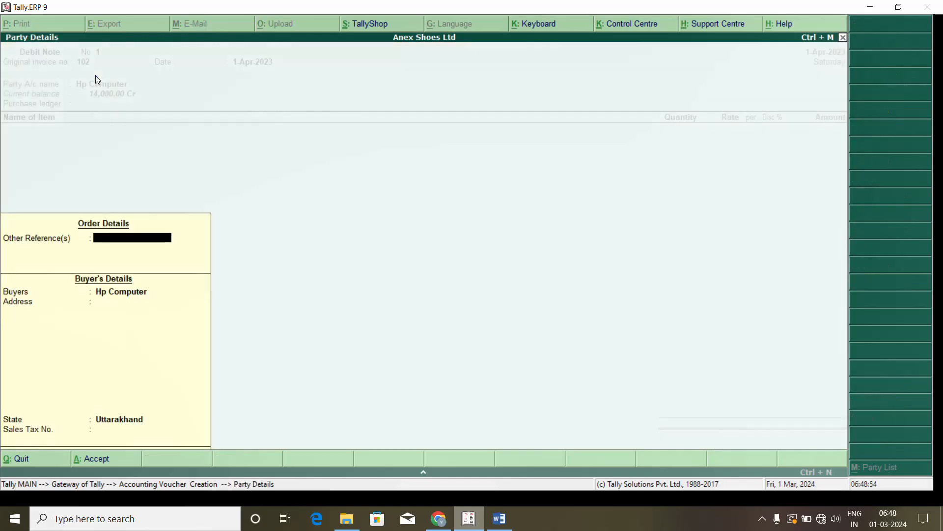
key("ctrl+a")
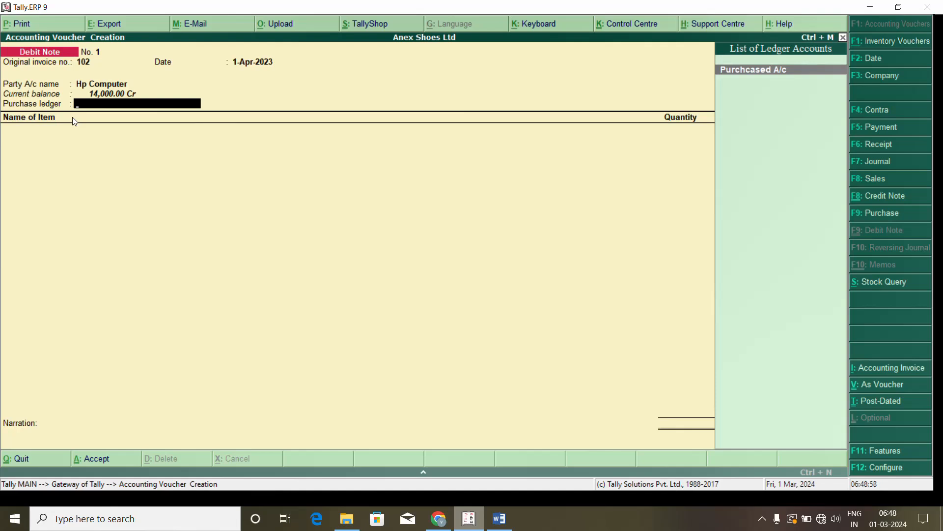
Create a new ledger named Purchaed Return A/c from the debit note's purchase ledger field, without an alias
key("alt+c")
type("P")
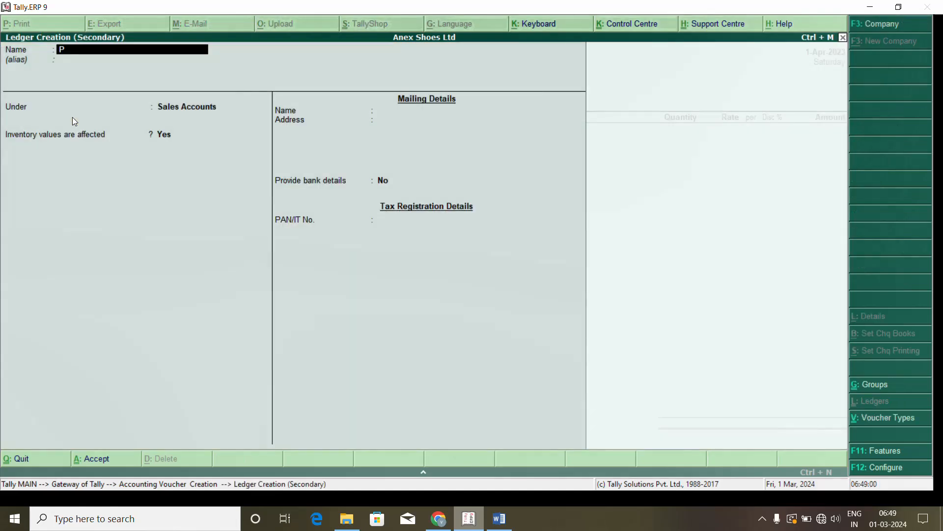
type("urchaedret")
key("BackSpace")
key("BackSpace")
key("BackSpace")
type("Return A/c")
key("Return")
key("Return")
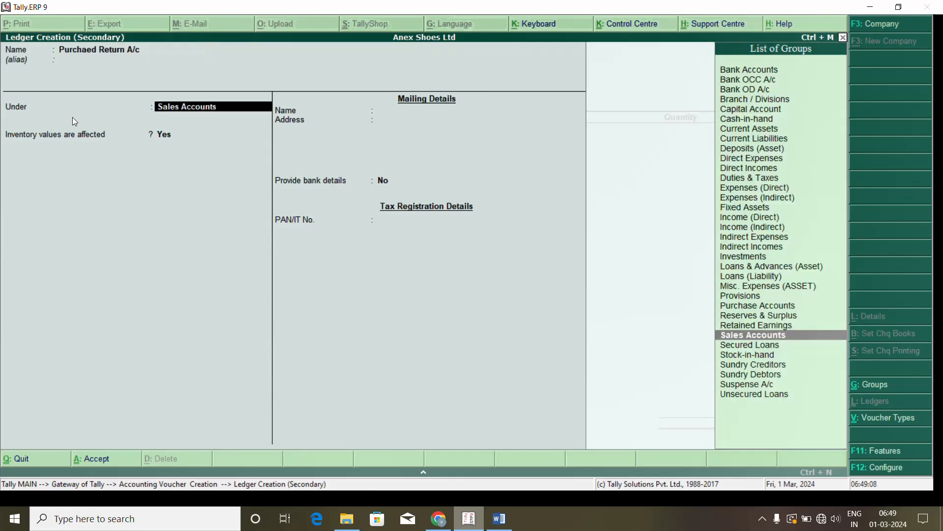
Place the new return ledger under Purchase Accounts, keep inventory values affected, and save it as the debit note's purchase ledger
type("Pr")
key("BackSpace")
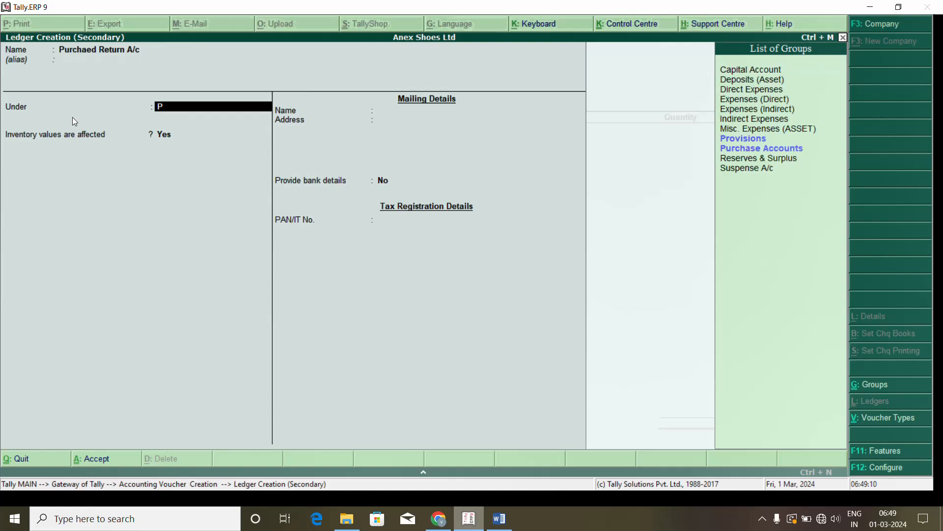
type("u")
key("Return")
key("Return")
key("Return")
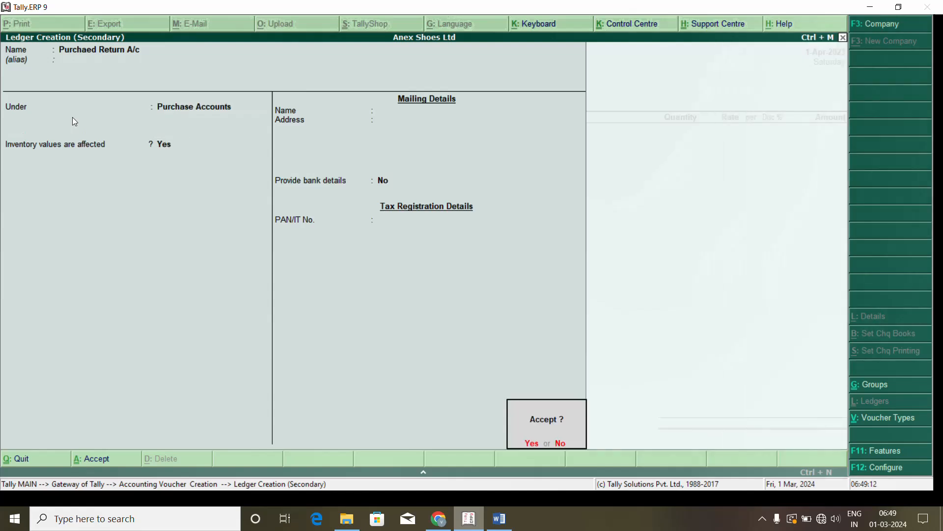
key("Return")
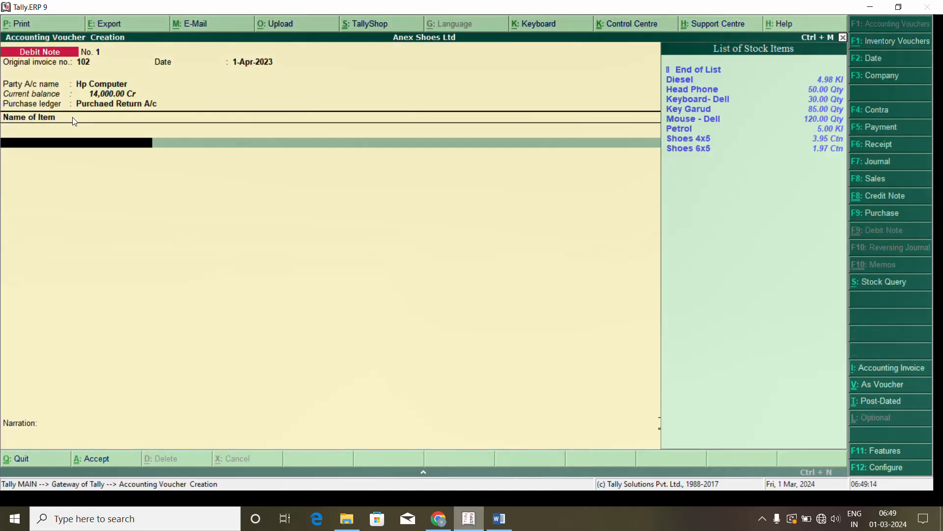
Add Key Garud to the debit note with a quantity of 5 from Main Location
key("Down")
key("Down")
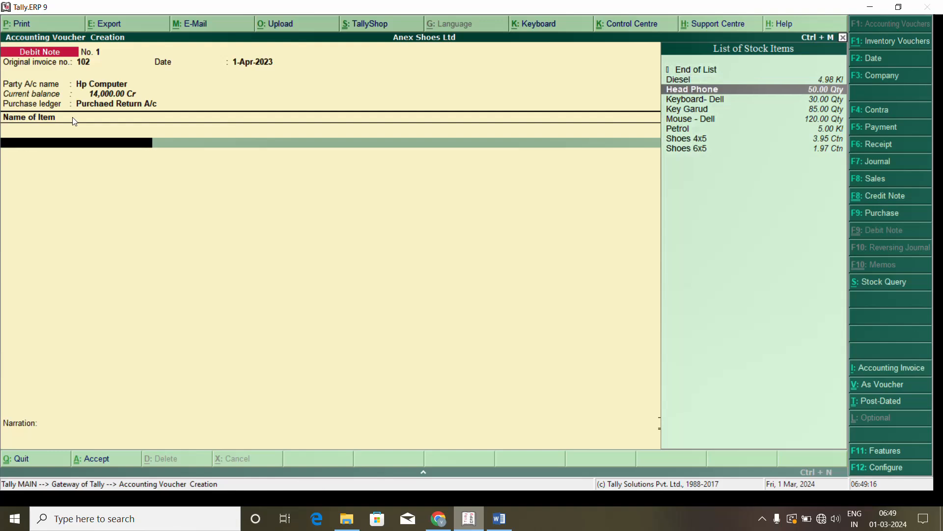
key("Down")
key("Down")
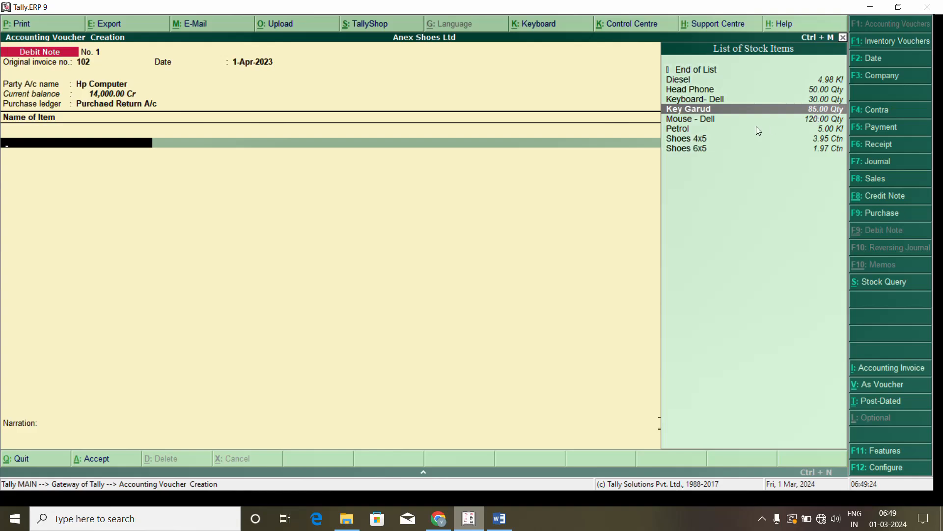
key("Return")
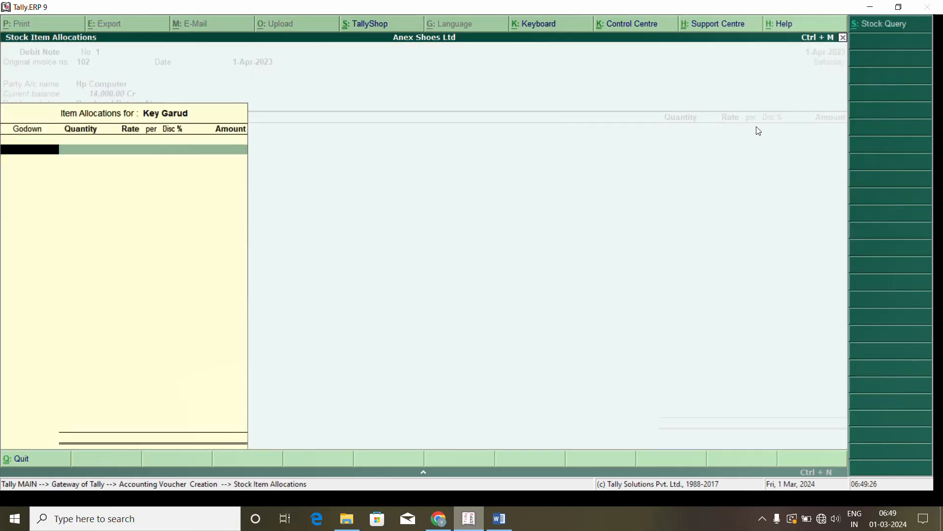
key("Return")
type("5")
key("Return")
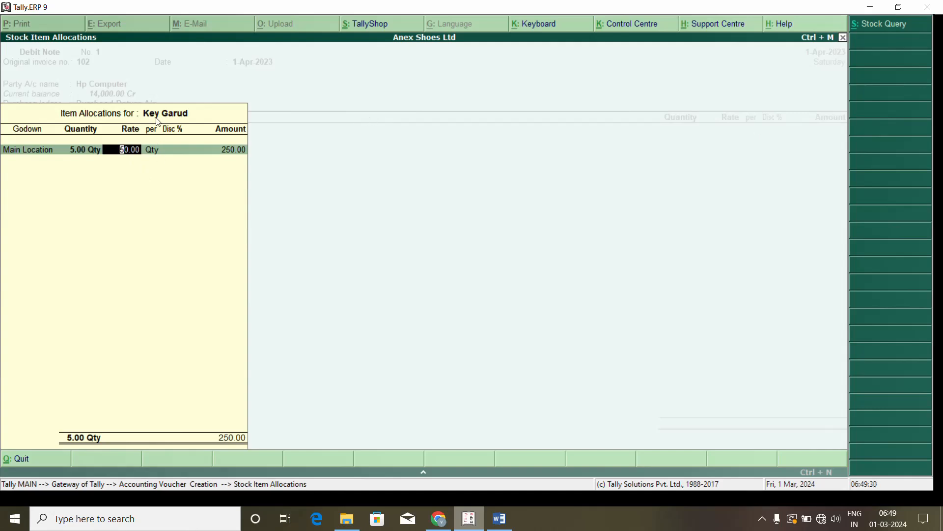
Clear Key Garud's rate so the return carries no value, and save the debit note without a narration
key("BackSpace")
key("Return")
key("Return")
key("Return")
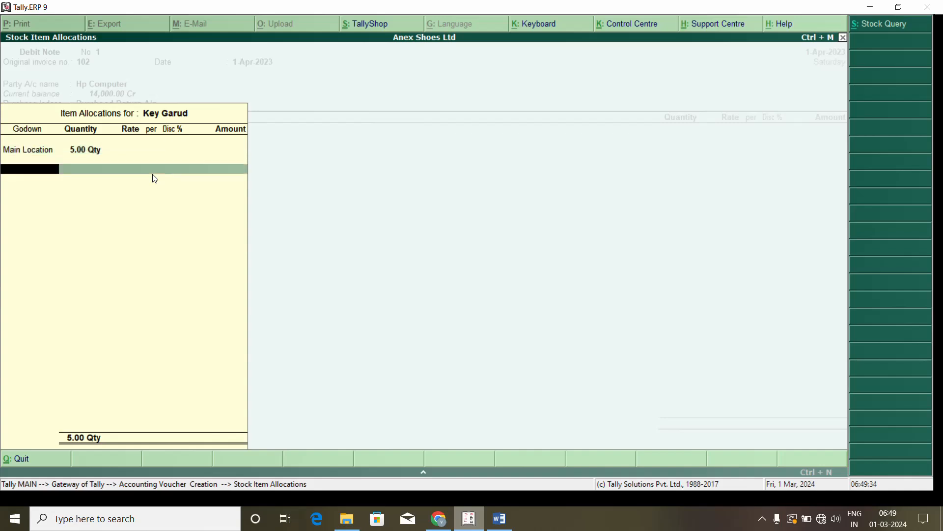
key("Return")
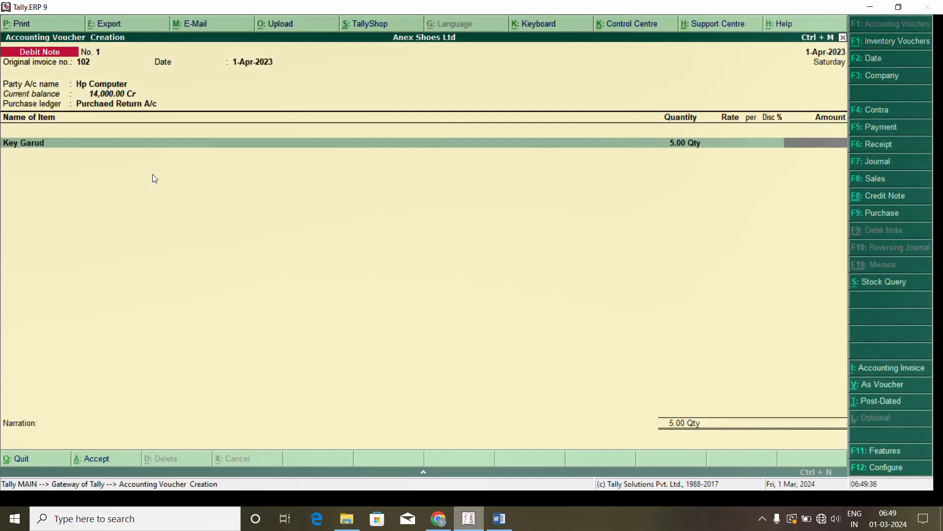
key("Return")
key("Return")
key("Return")
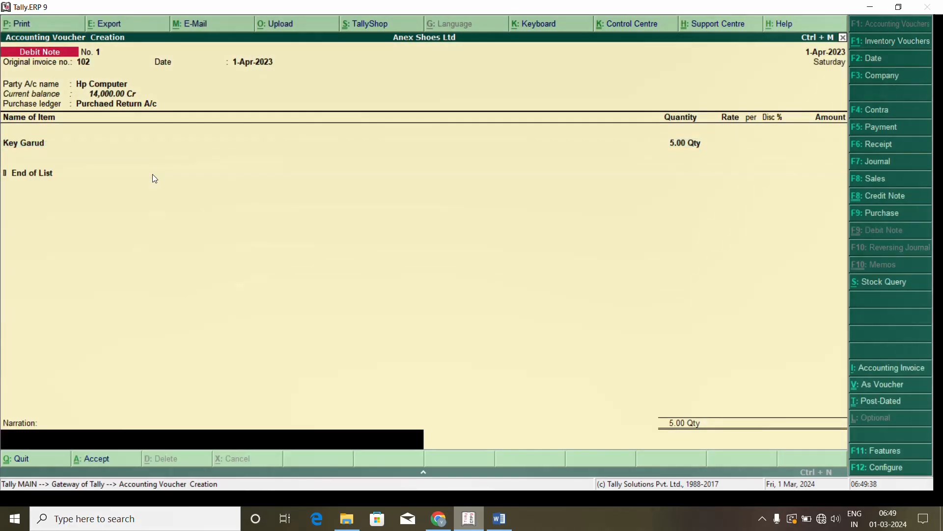
key("Return")
key("Return")
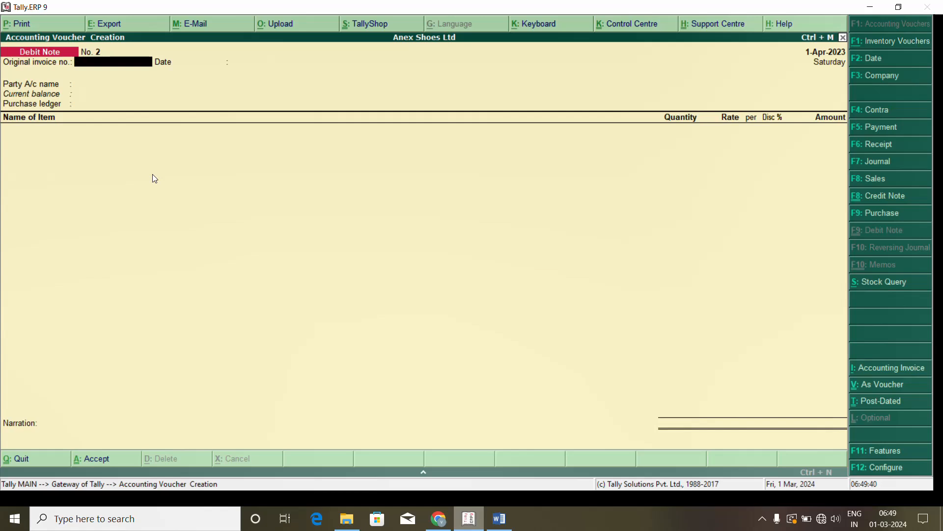
Page back through the saved debit and credit notes to review them, and quit voucher entry to the Gateway of Tally
key("Page_Up")
key("Page_Up")
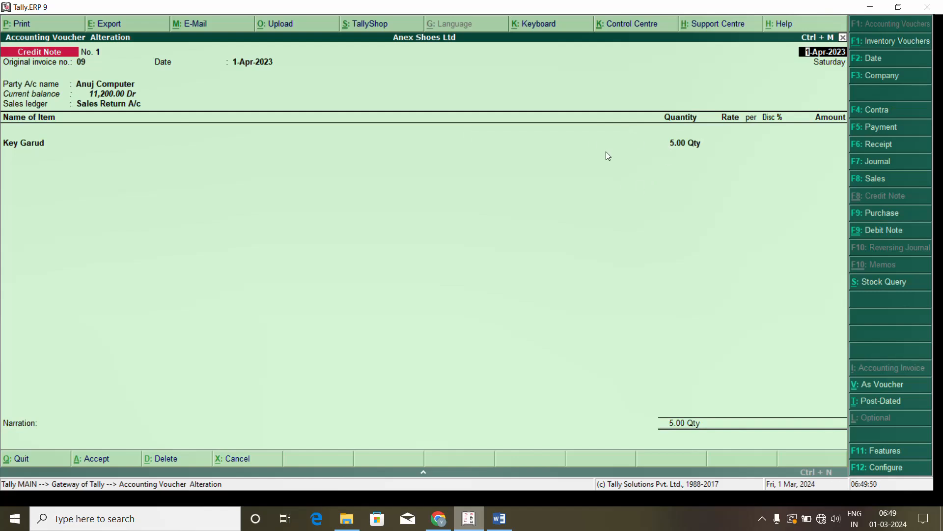
key("Escape")
key("Escape")
key("Return")
key("Escape")
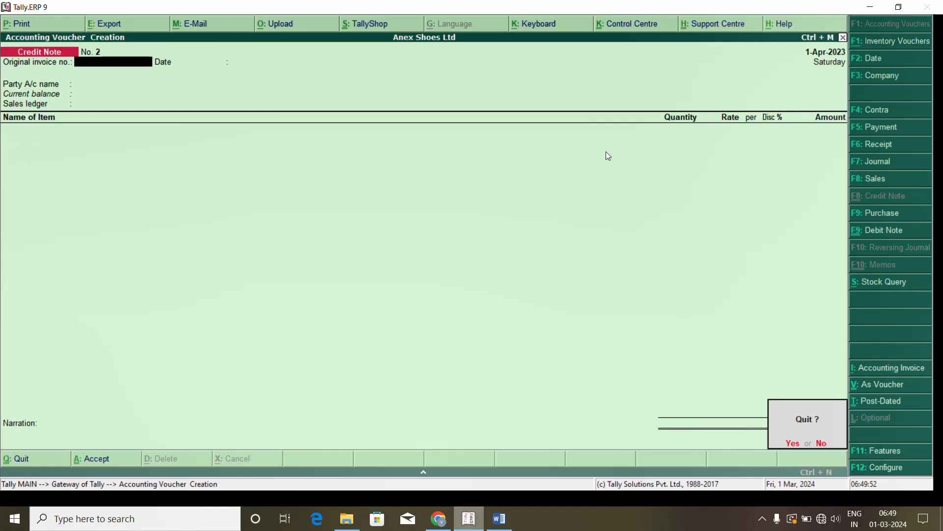
key("Return")
Open the Stock Summary report and expand it to the detailed view
key("Down")
key("Down")
key("Down")
key("Down")
key("Down")
key("Down")
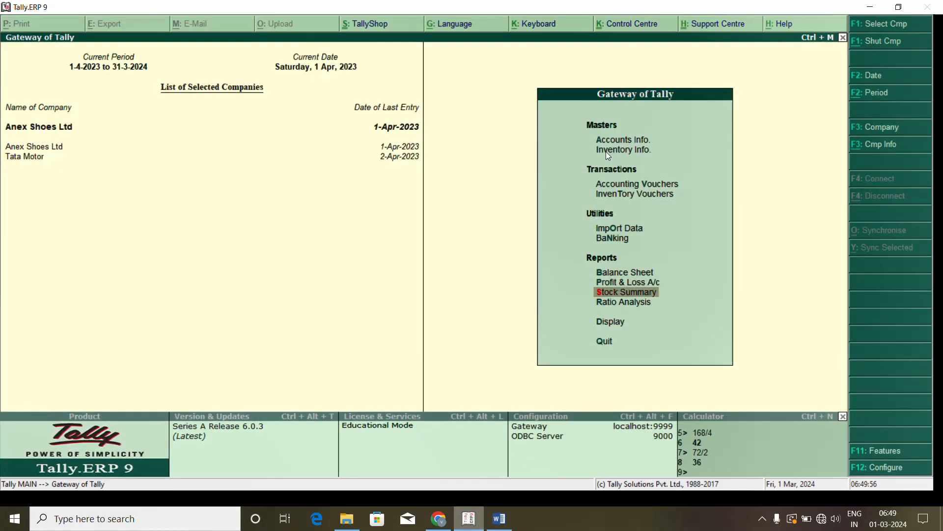
key("Return")
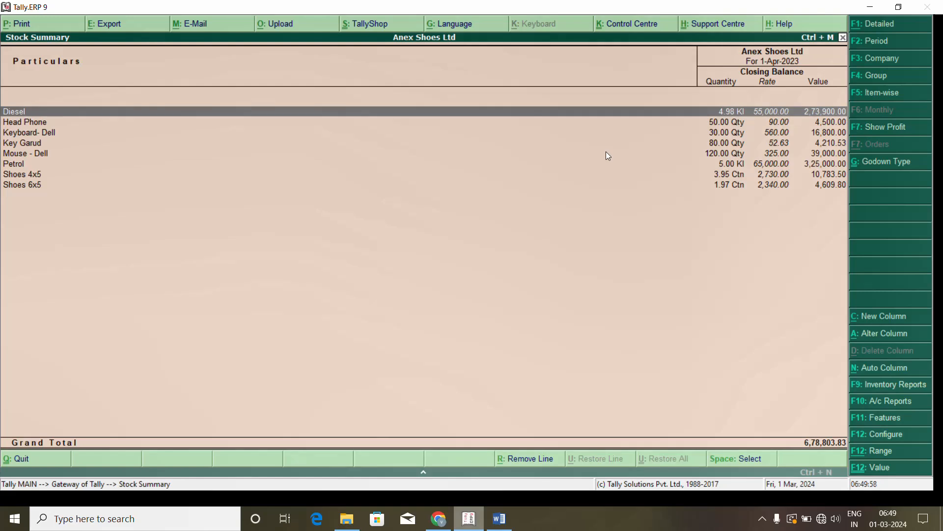
key("alt+F1")
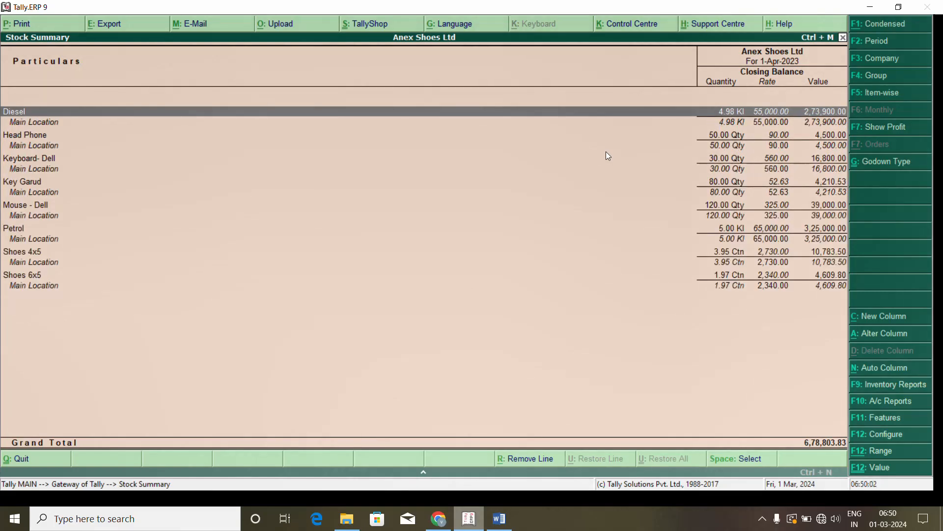
Examine each item's closing quantity, rate and value in the detailed summary, ending on Key Garud
key("Down")
key("Up")
key("Down")
key("Up")
key("Down")
key("Down")
key("Down")
key("Down")
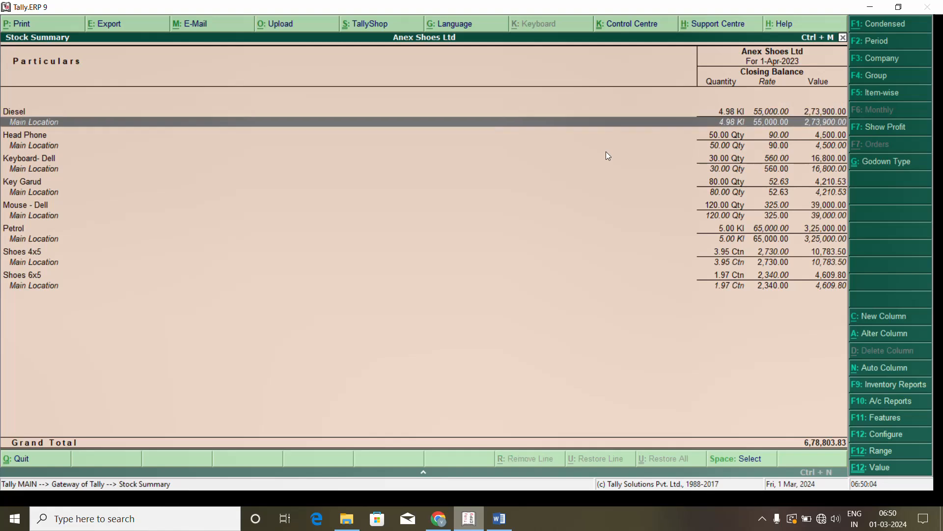
key("Up")
key("Up")
key("Up")
key("Up")
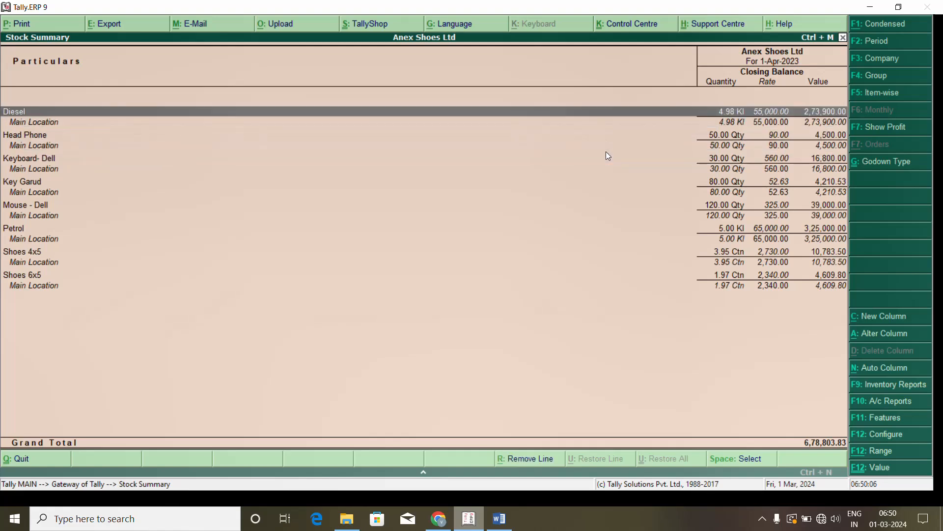
key("Down")
key("Down")
key("Down")
key("Down")
key("Down")
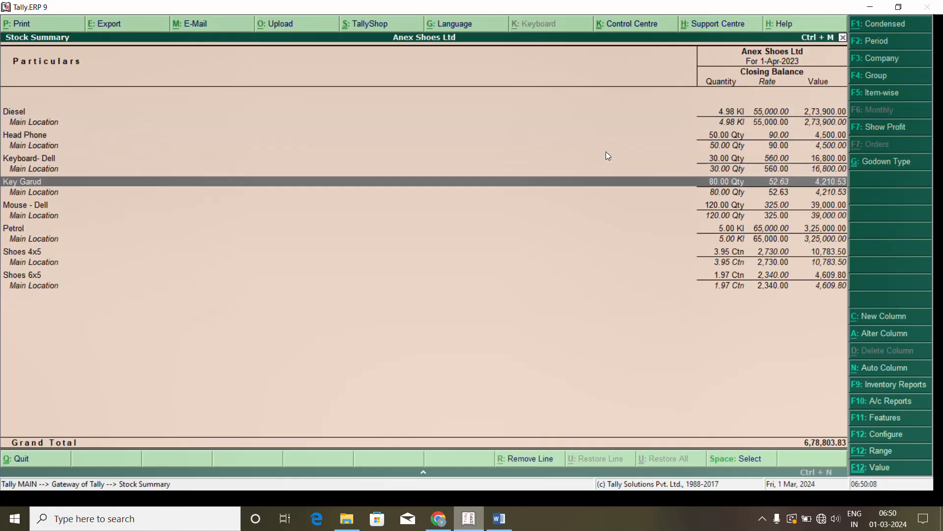
key("Up")
key("Up")
key("Down")
key("Down")
key("Down")
key("Down")
key("Down")
key("Down")
key("Down")
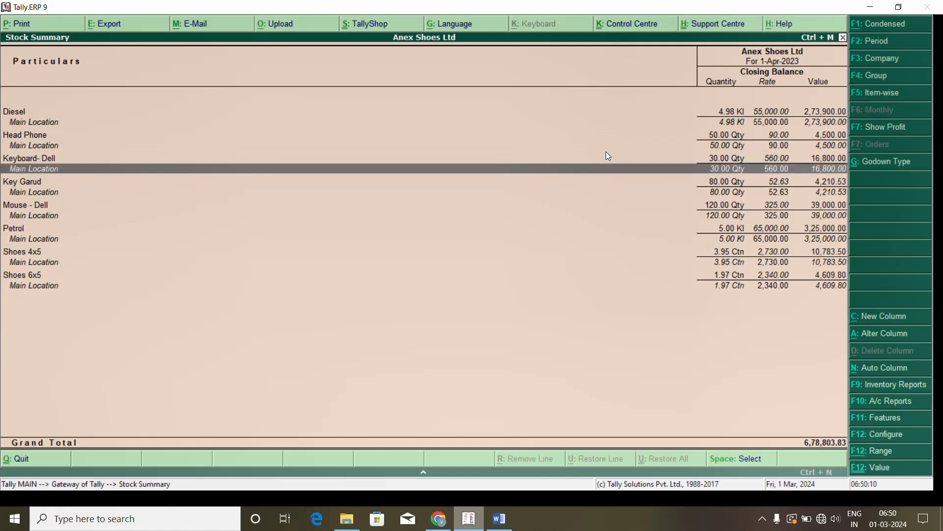
key("Down")
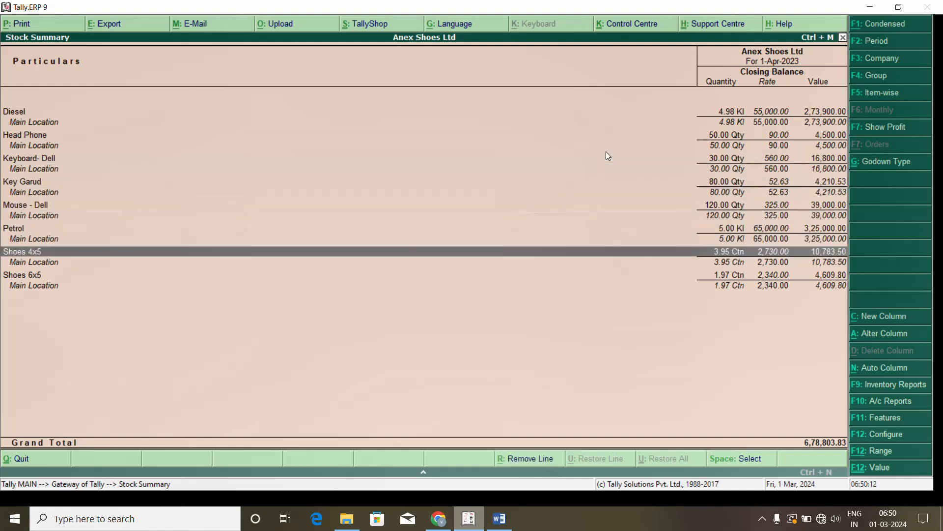
key("Up")
key("Down")
key("Up")
key("Up")
key("Up")
key("Up")
key("Up")
key("Up")
key("Up")
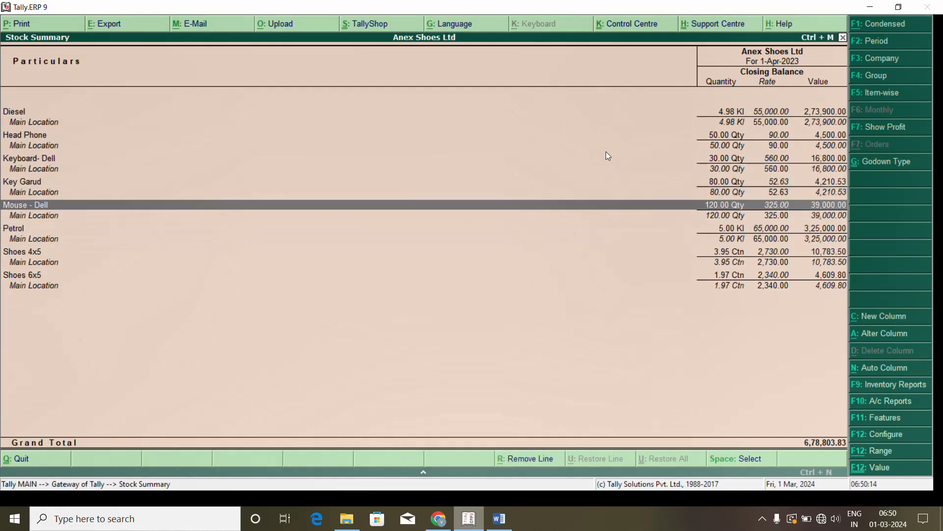
key("Down")
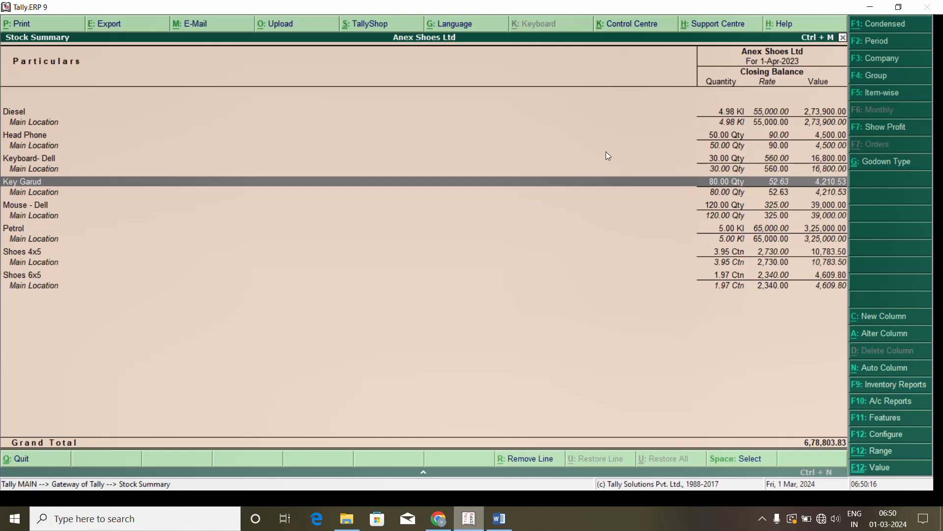
Open Key Garud's April stock vouchers and compare the sales, credit note and debit note entries' inward and outward quantities
key("Return")
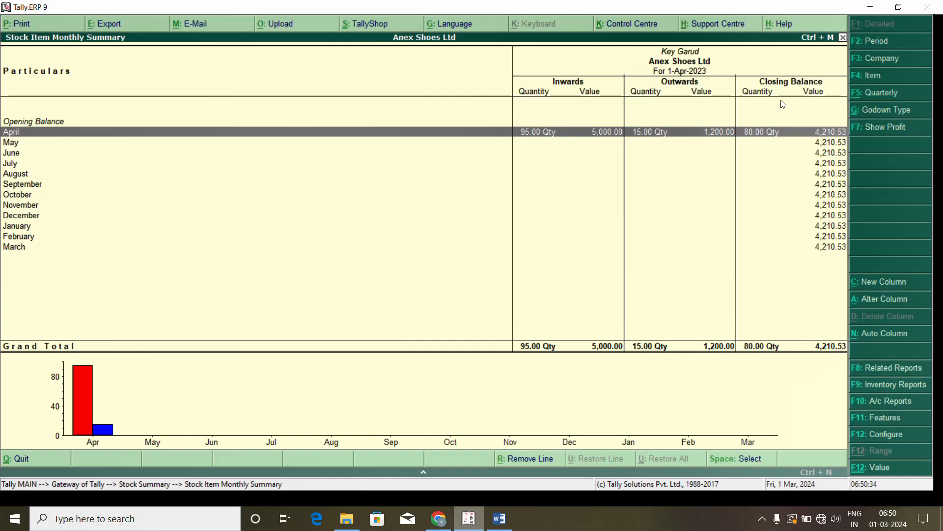
left_click(804, 137)
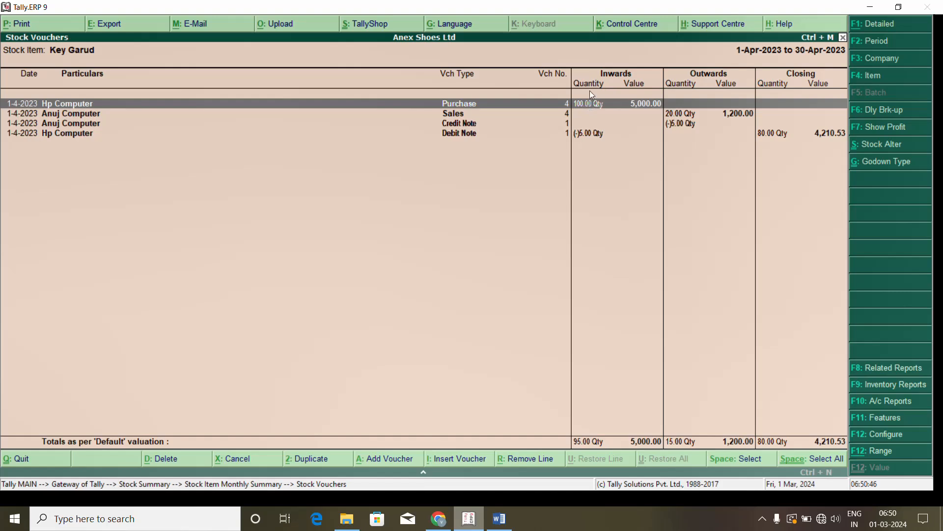
left_click(677, 116)
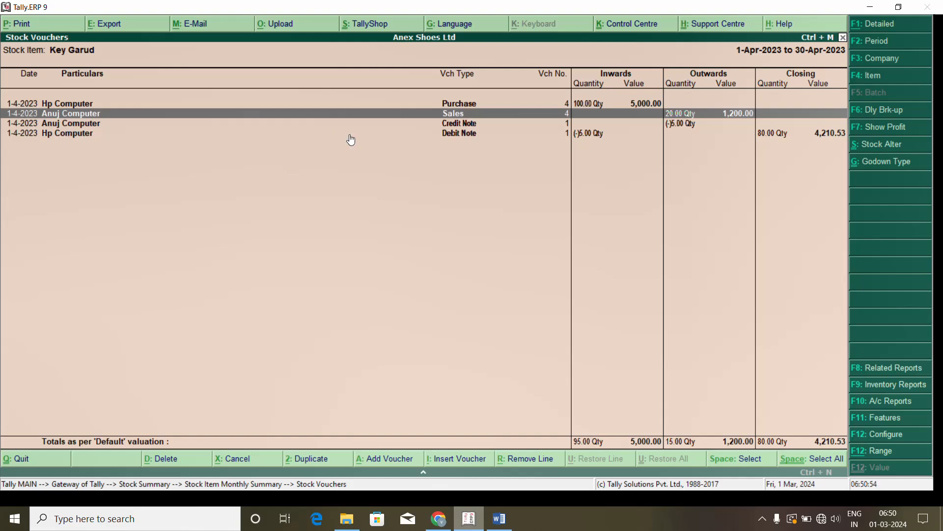
key("Down")
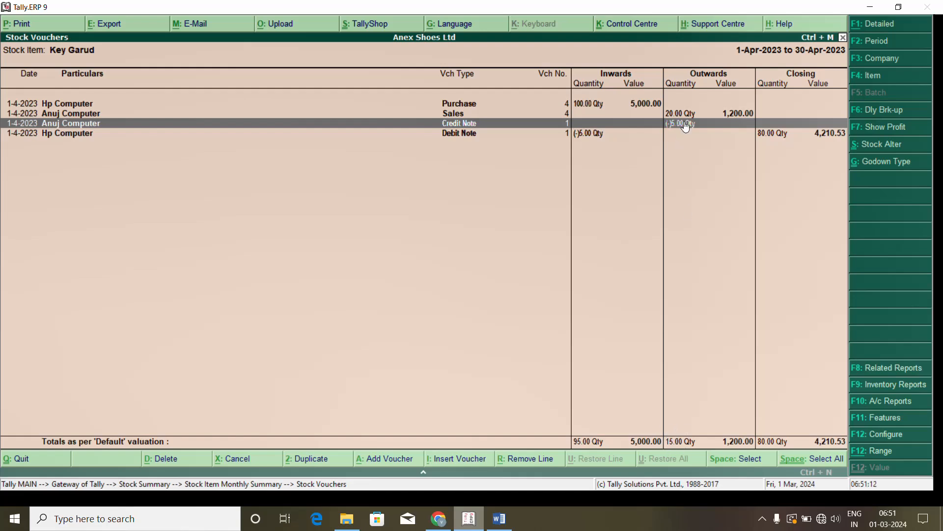
key("Down")
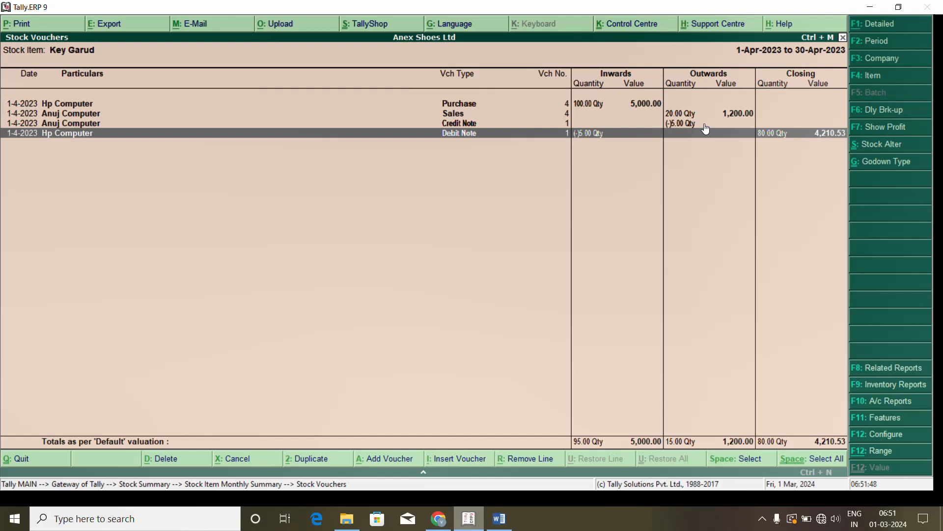
left_click(764, 520)
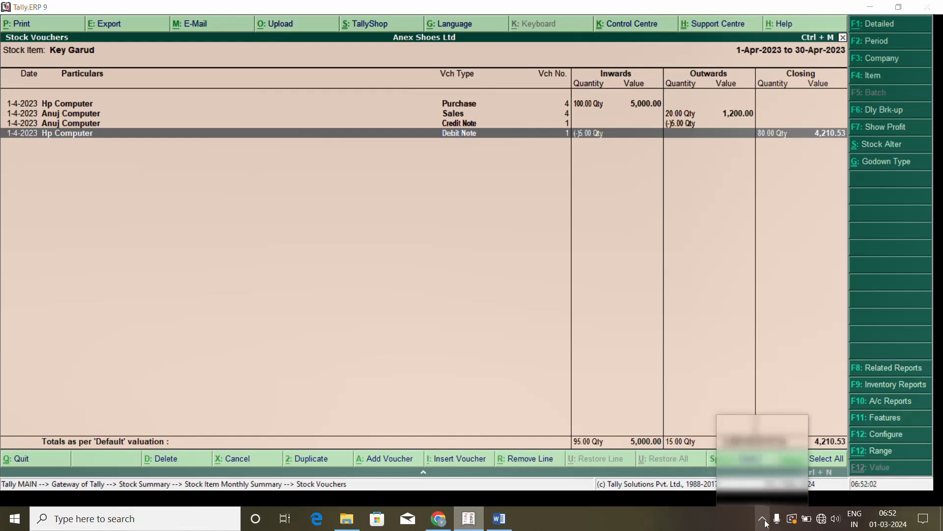